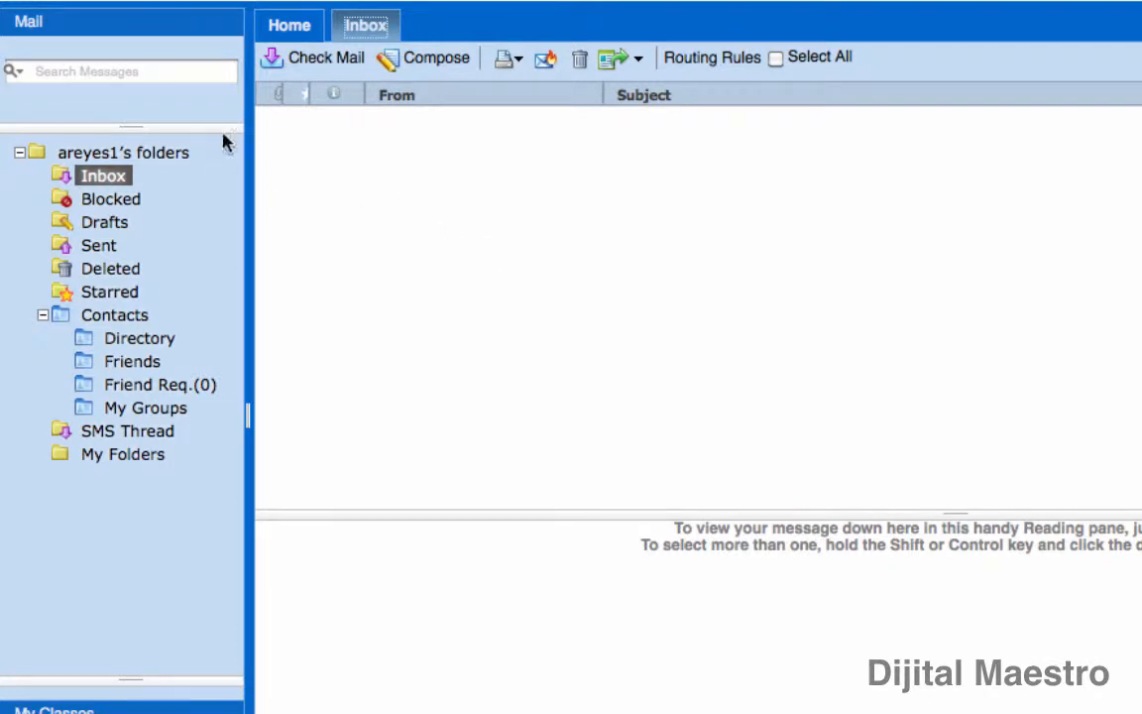
Open the empty Inbox, run Check Mail, and start a new blank message
{"action": "left_click", "coordinate": [31, 24]}
{"action": "left_click", "coordinate": [31, 23]}
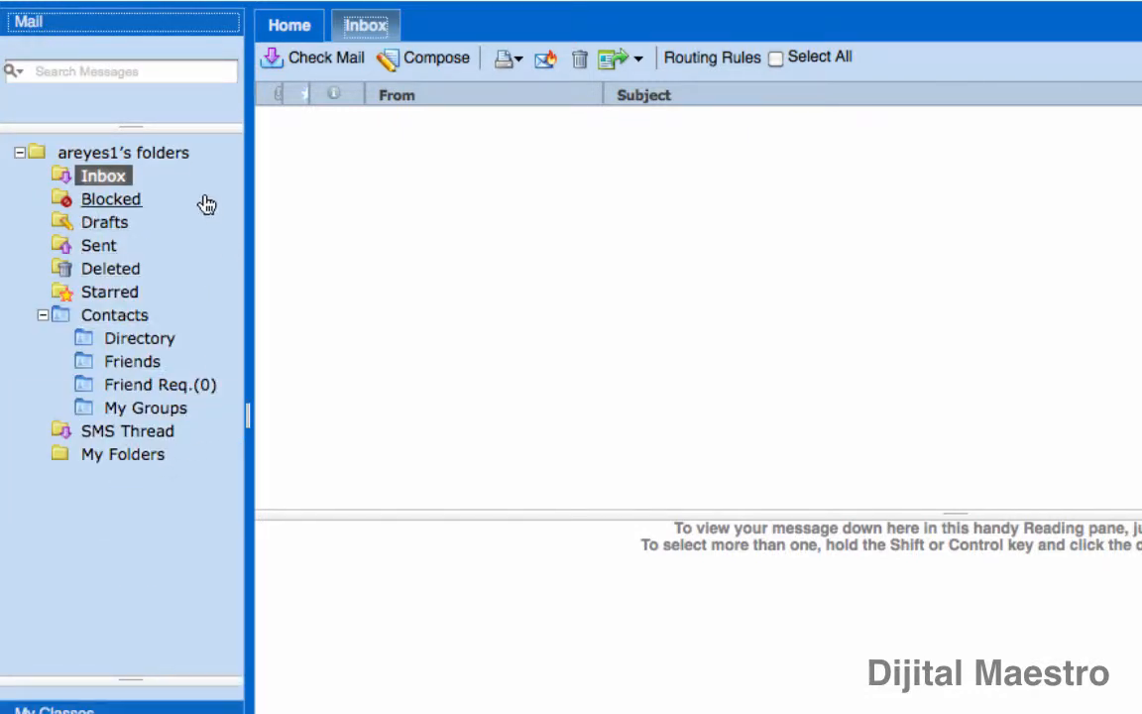
{"action": "left_click", "coordinate": [99, 181]}
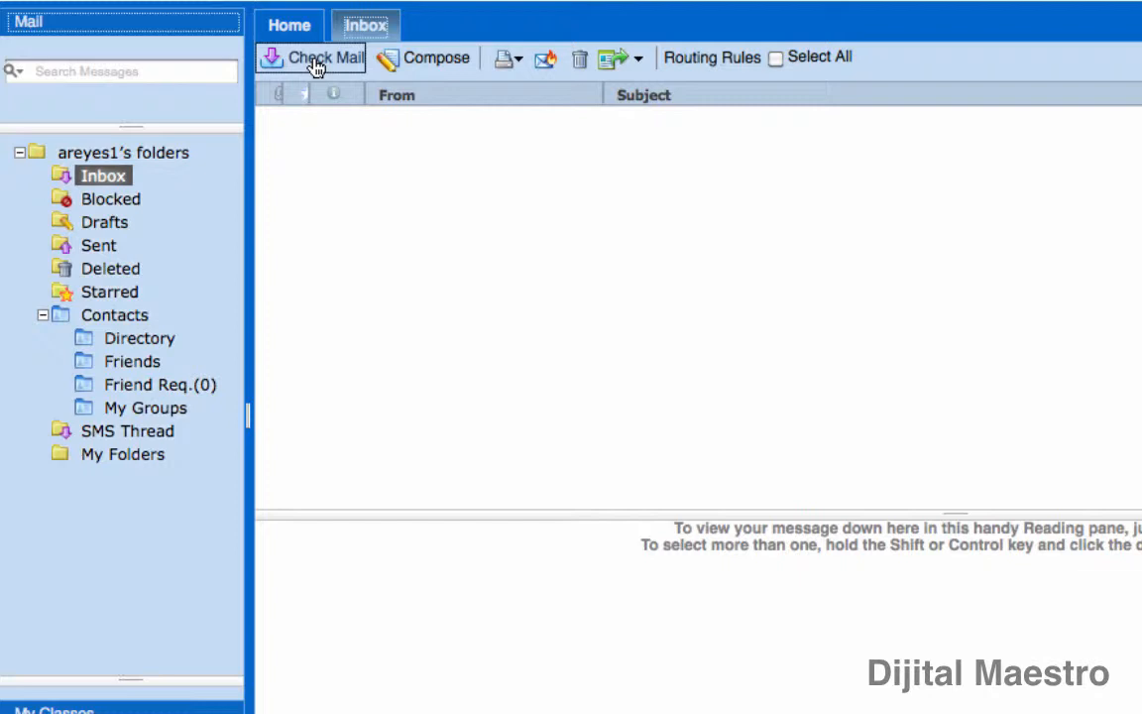
{"action": "left_click", "coordinate": [316, 61]}
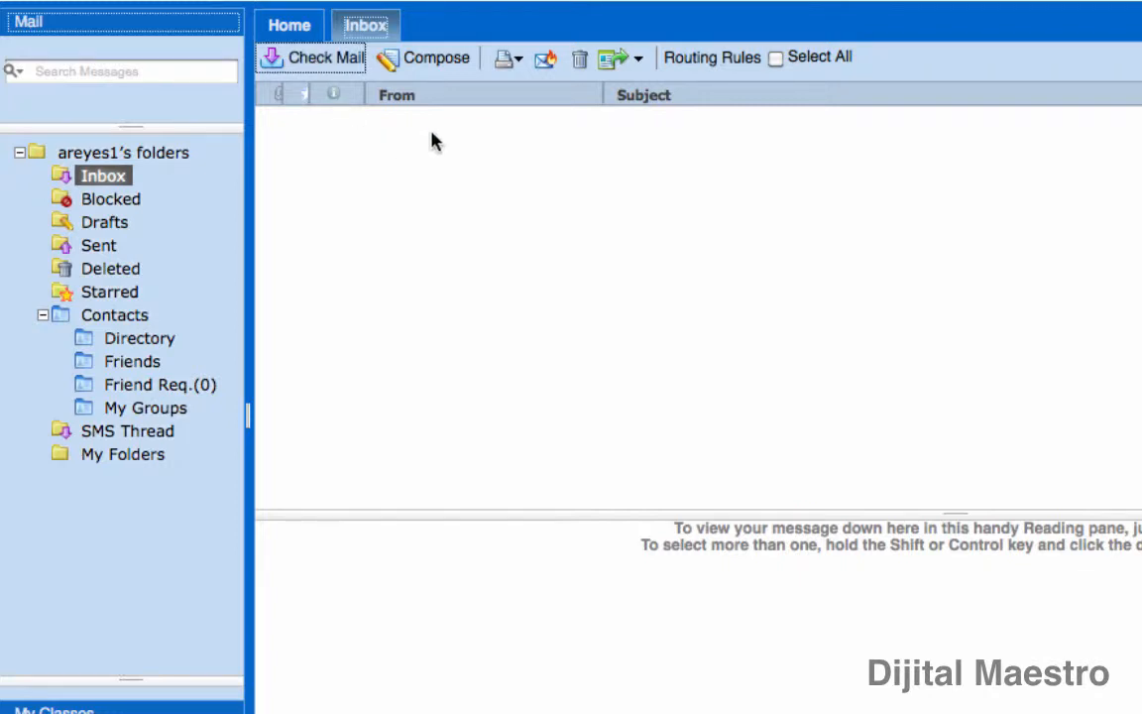
{"action": "left_click", "coordinate": [433, 60]}
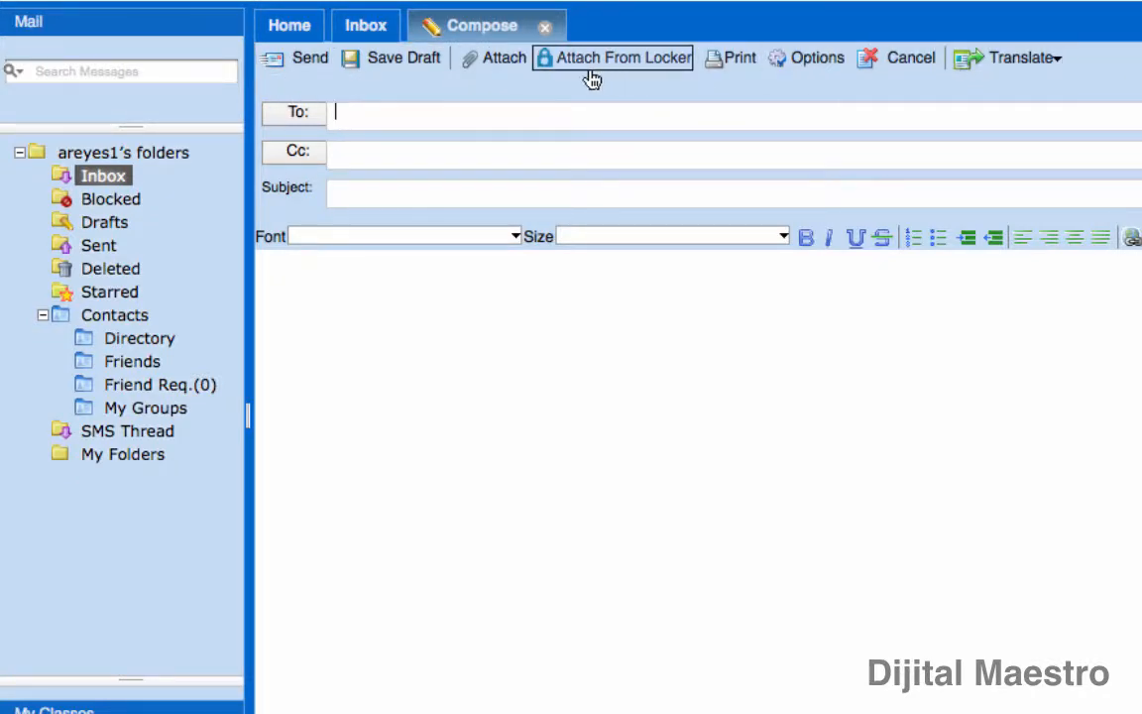
{"action": "left_click", "coordinate": [344, 116]}
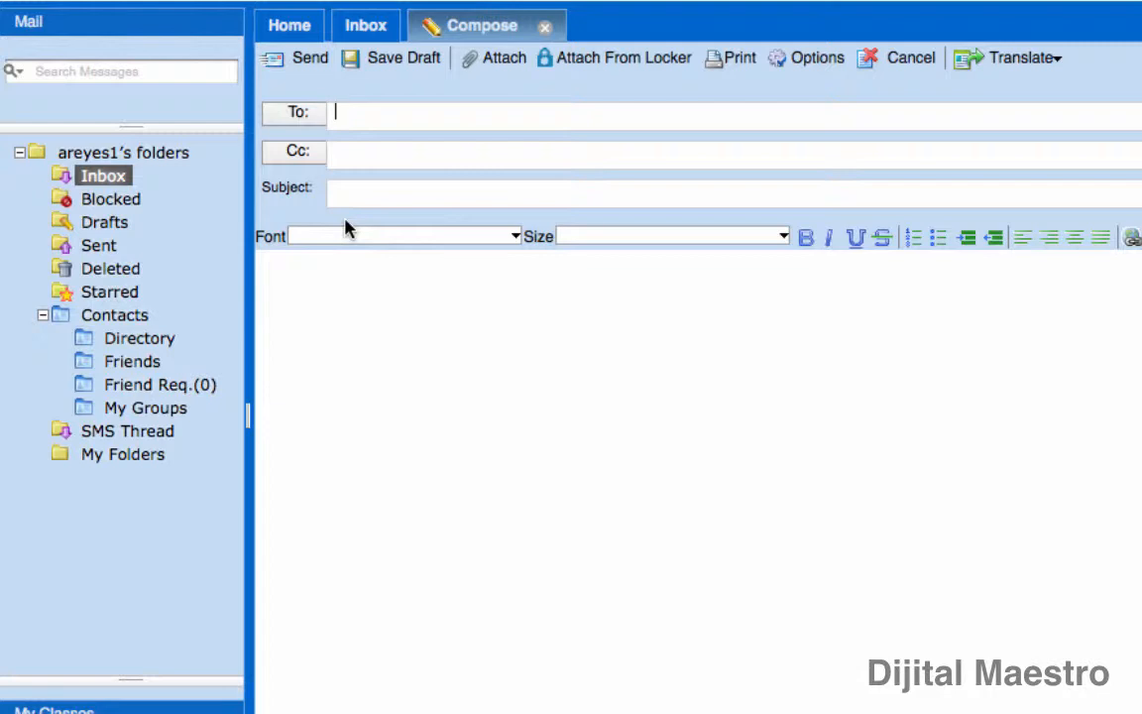
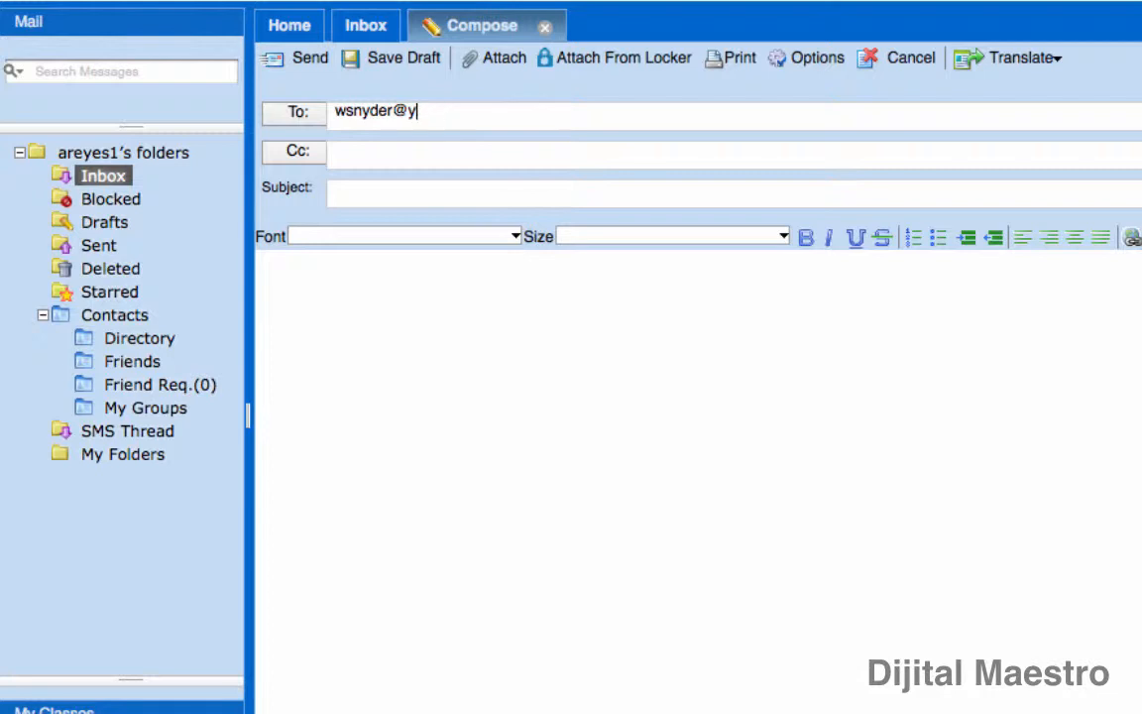
Open the Select Names address book from the To button and expand the Show Names From list
{"action": "left_click", "coordinate": [298, 117]}
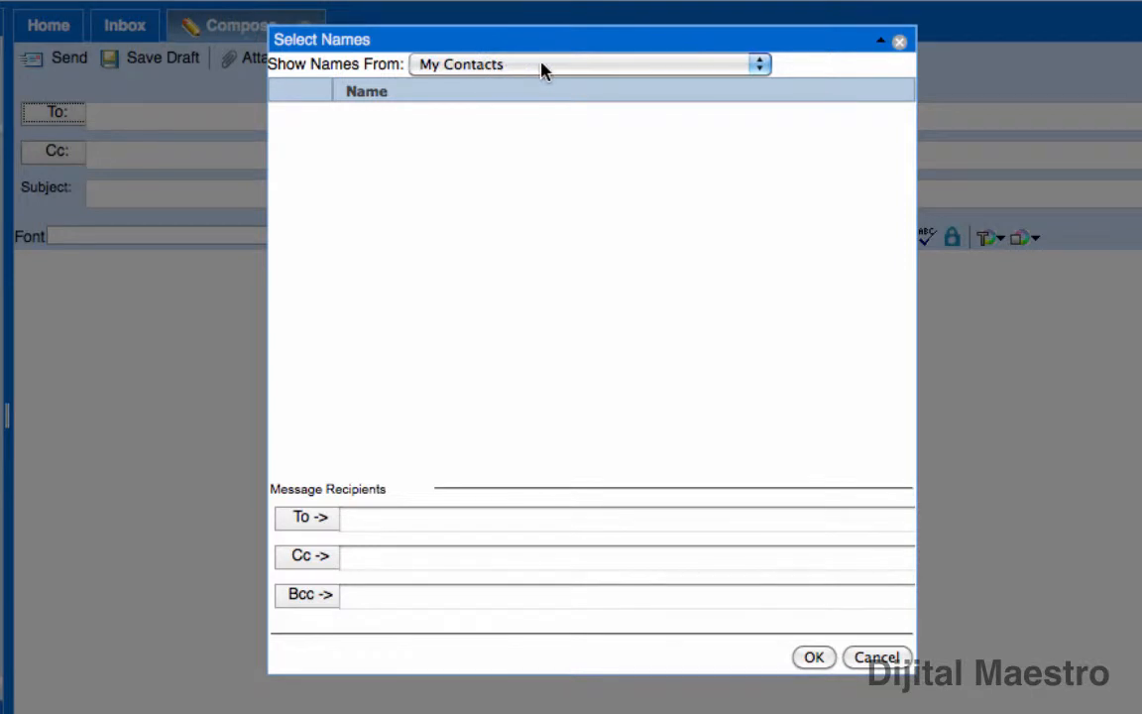
{"action": "left_click", "coordinate": [602, 77]}
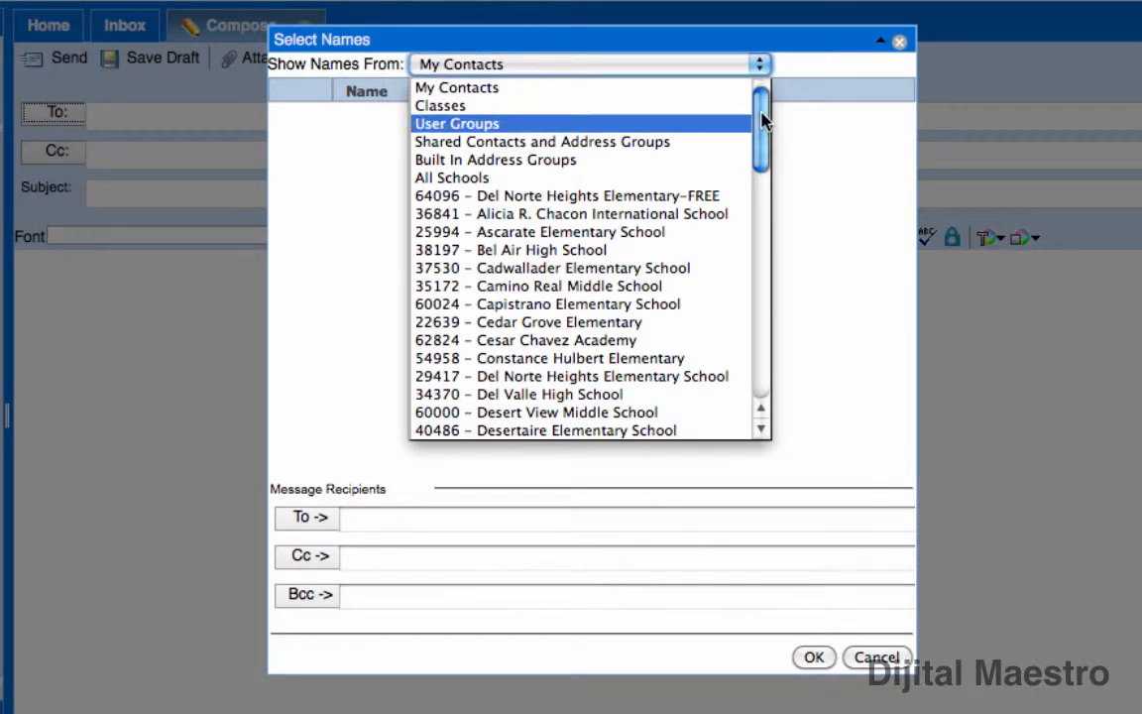
Switch Show Names From to 36823 – District Office and scroll through its staff list
{"action": "left_click_drag", "start_coordinate": [759, 112], "coordinate": [766, 162]}
{"action": "left_click", "coordinate": [599, 159]}
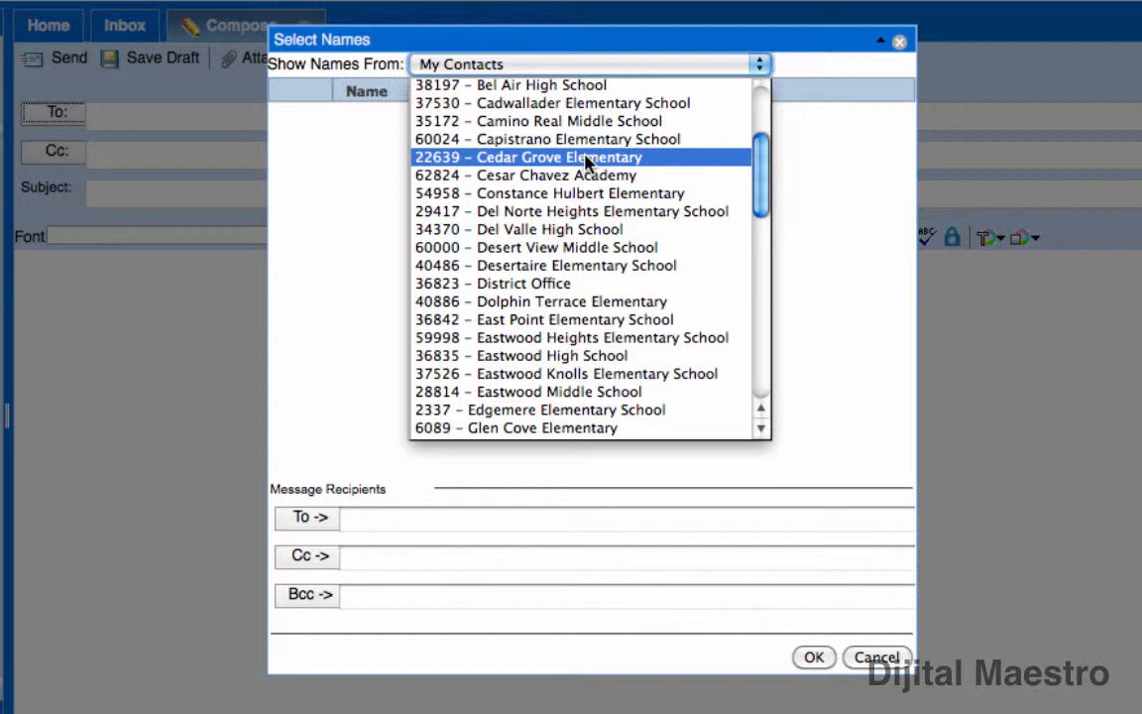
{"action": "left_click", "coordinate": [546, 287]}
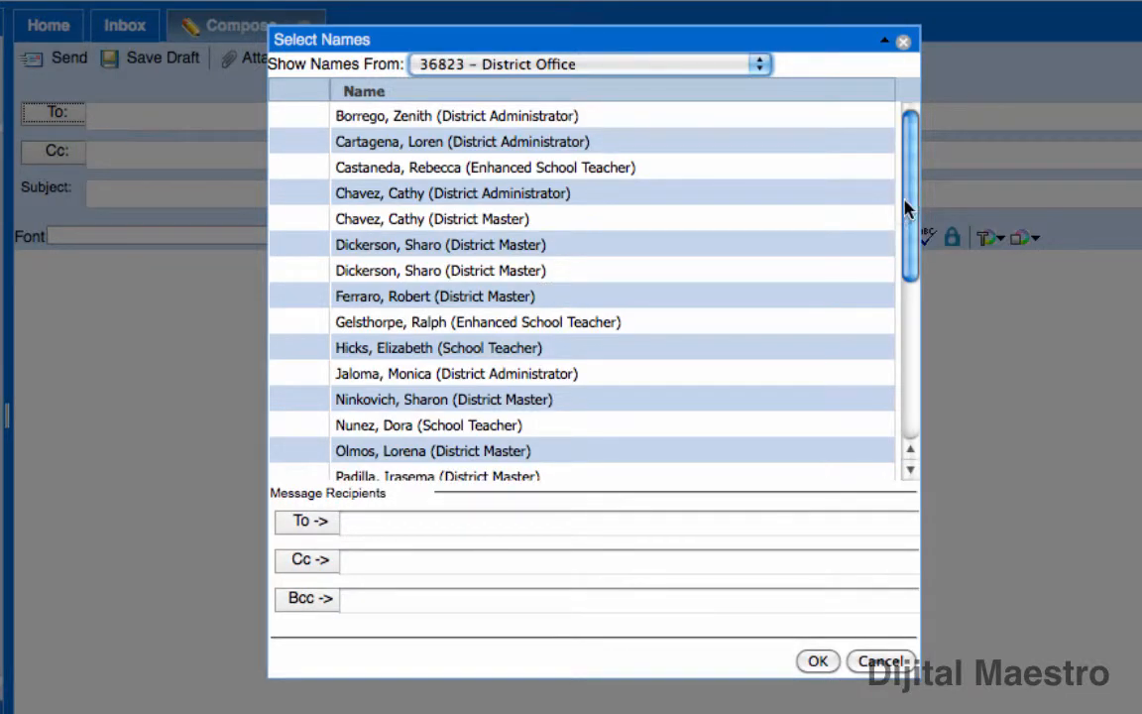
{"action": "left_click_drag", "start_coordinate": [911, 205], "coordinate": [915, 368]}
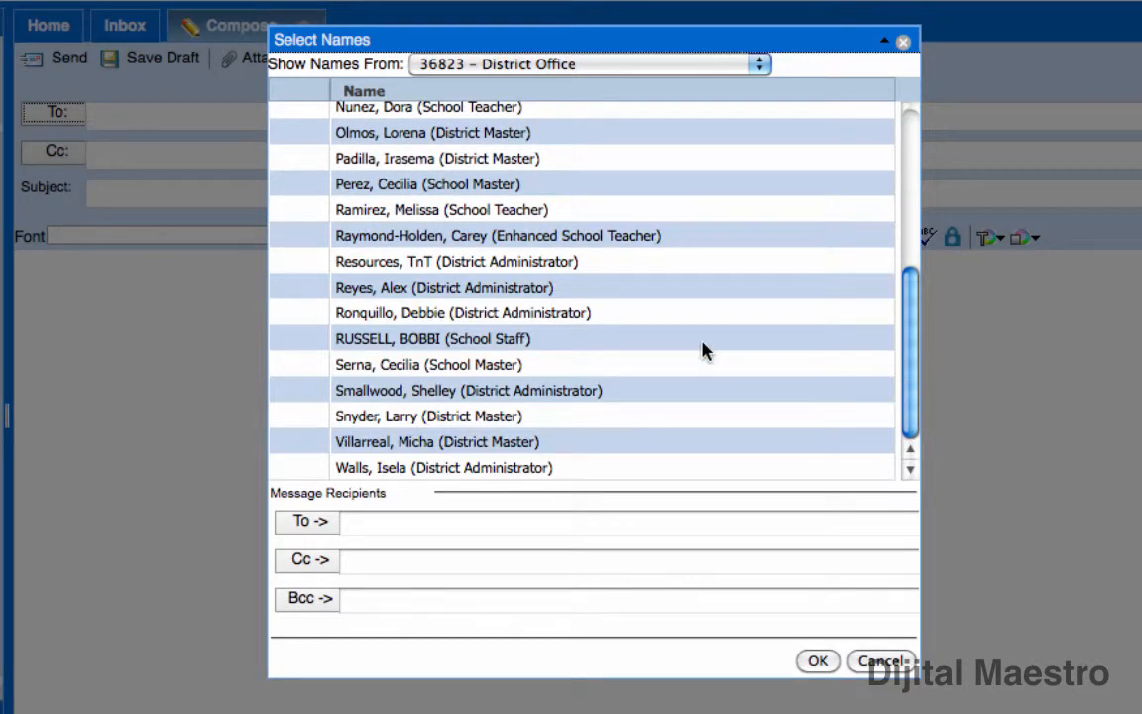
{"action": "left_click_drag", "start_coordinate": [910, 311], "coordinate": [917, 143]}
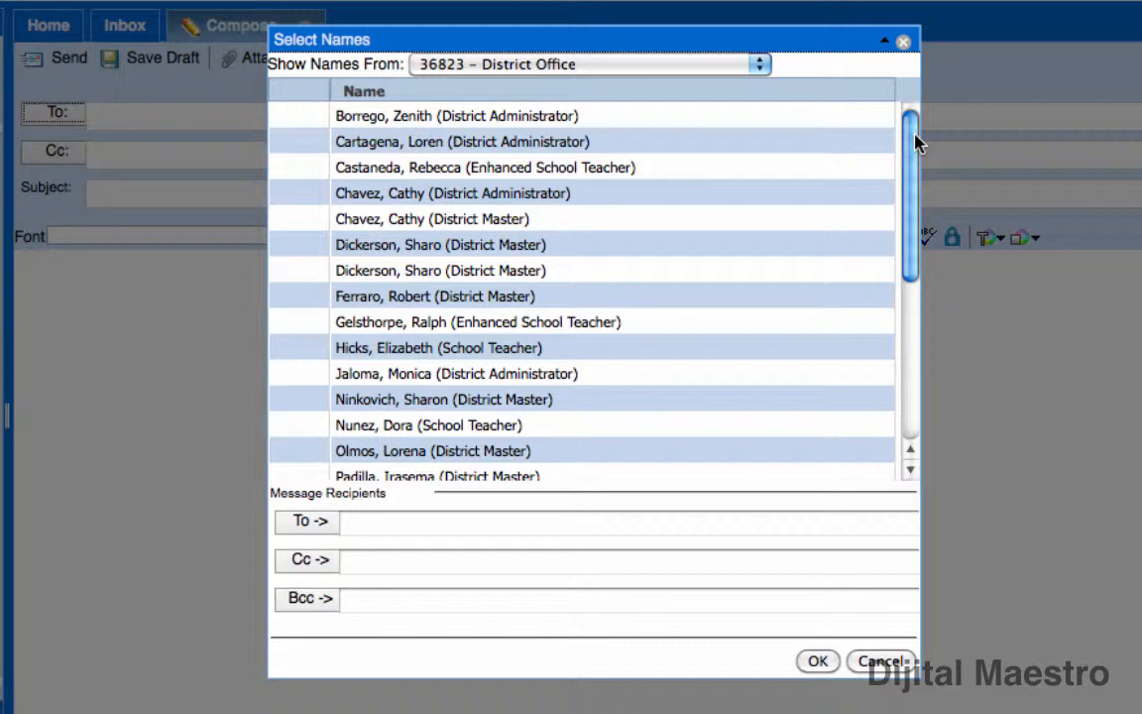
{"action": "left_click", "coordinate": [596, 64]}
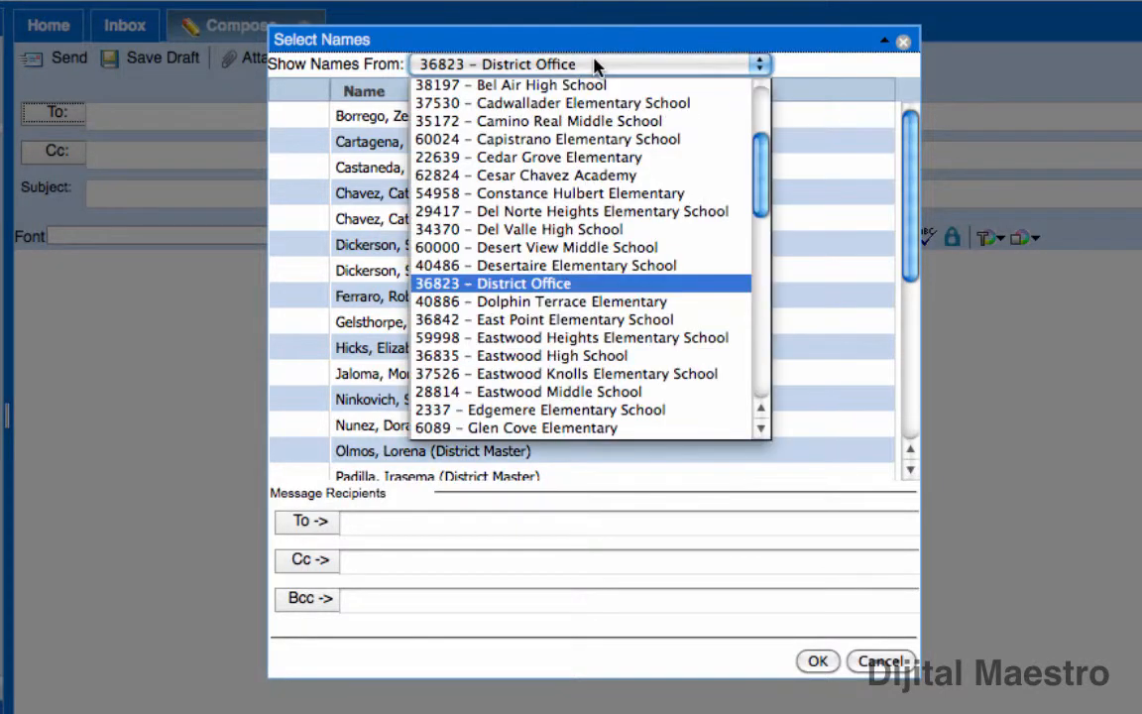
Glance at 22639 – Cedar Grove Elementary, then return to 36823 – District Office and select a District Master
{"action": "left_click", "coordinate": [596, 162]}
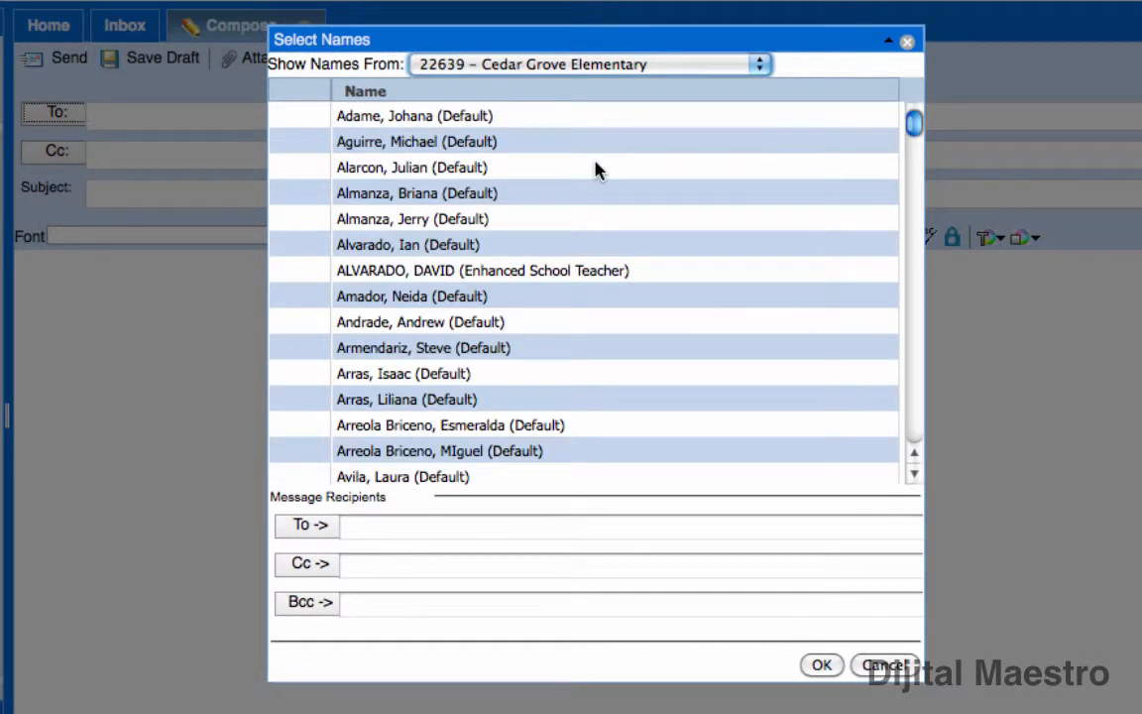
{"action": "left_click_drag", "start_coordinate": [918, 137], "coordinate": [915, 224]}
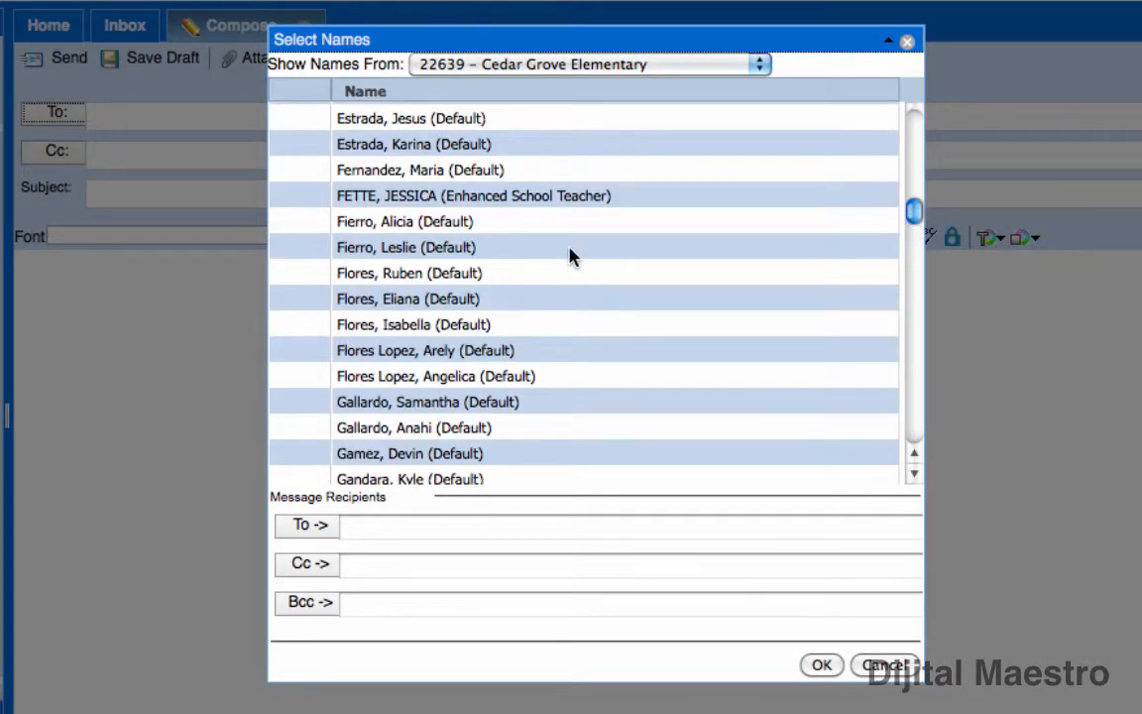
{"action": "left_click", "coordinate": [589, 67]}
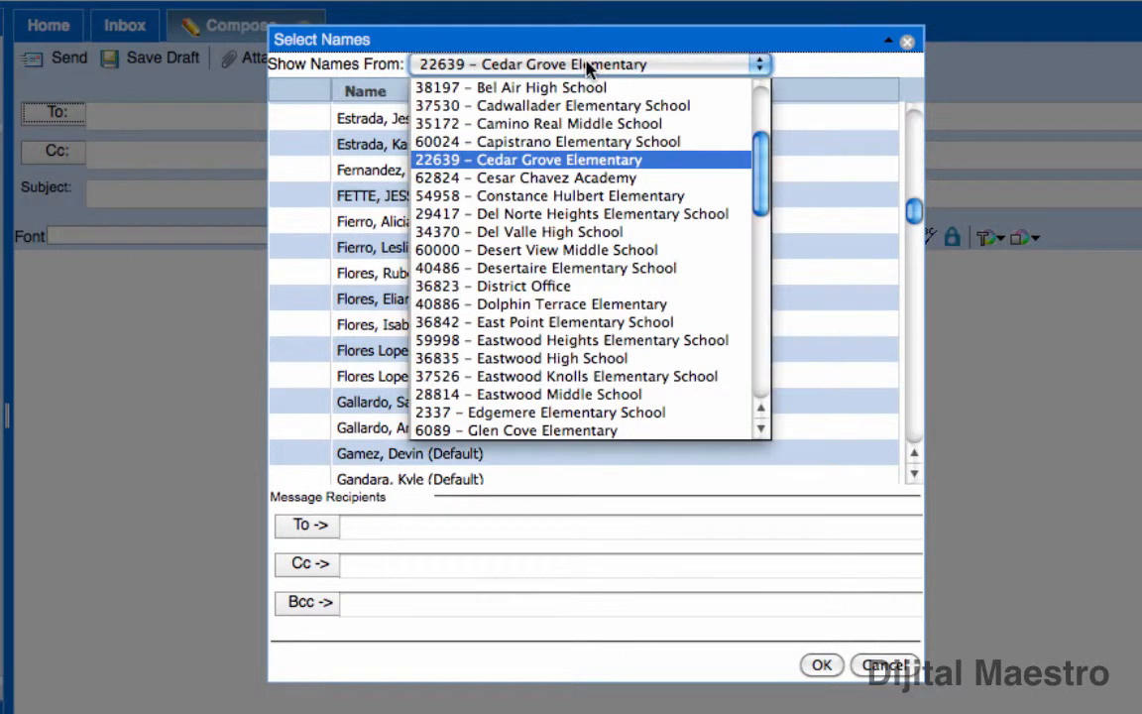
{"action": "left_click", "coordinate": [585, 286]}
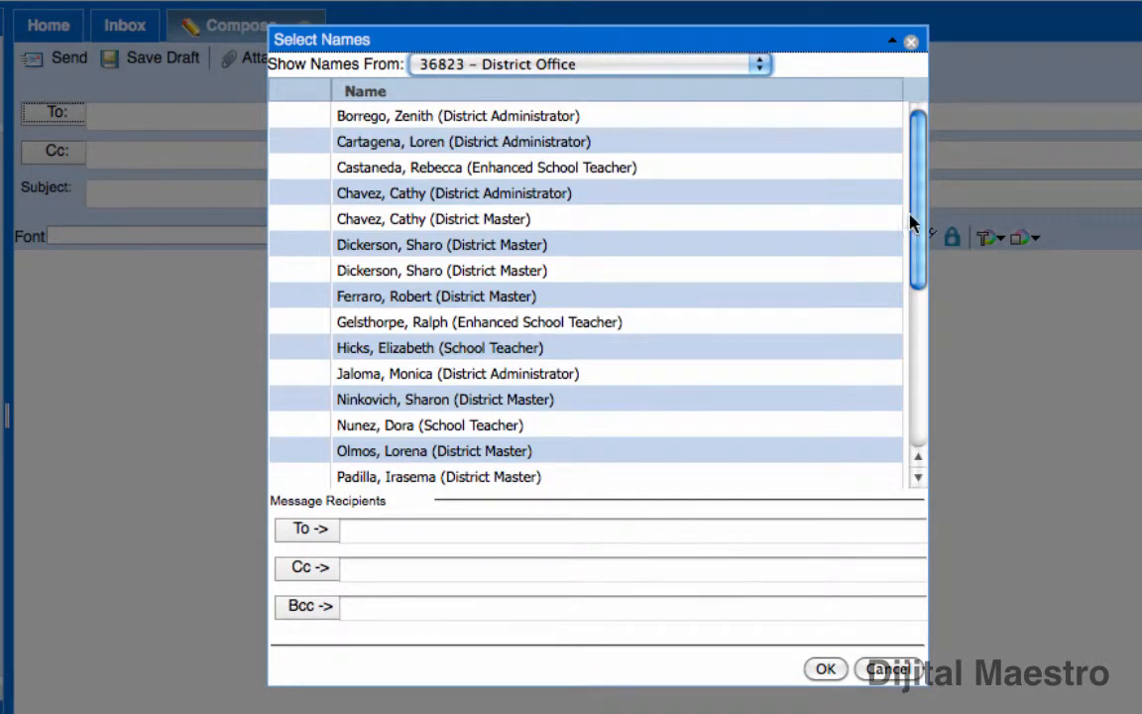
{"action": "left_click_drag", "start_coordinate": [912, 224], "coordinate": [908, 268]}
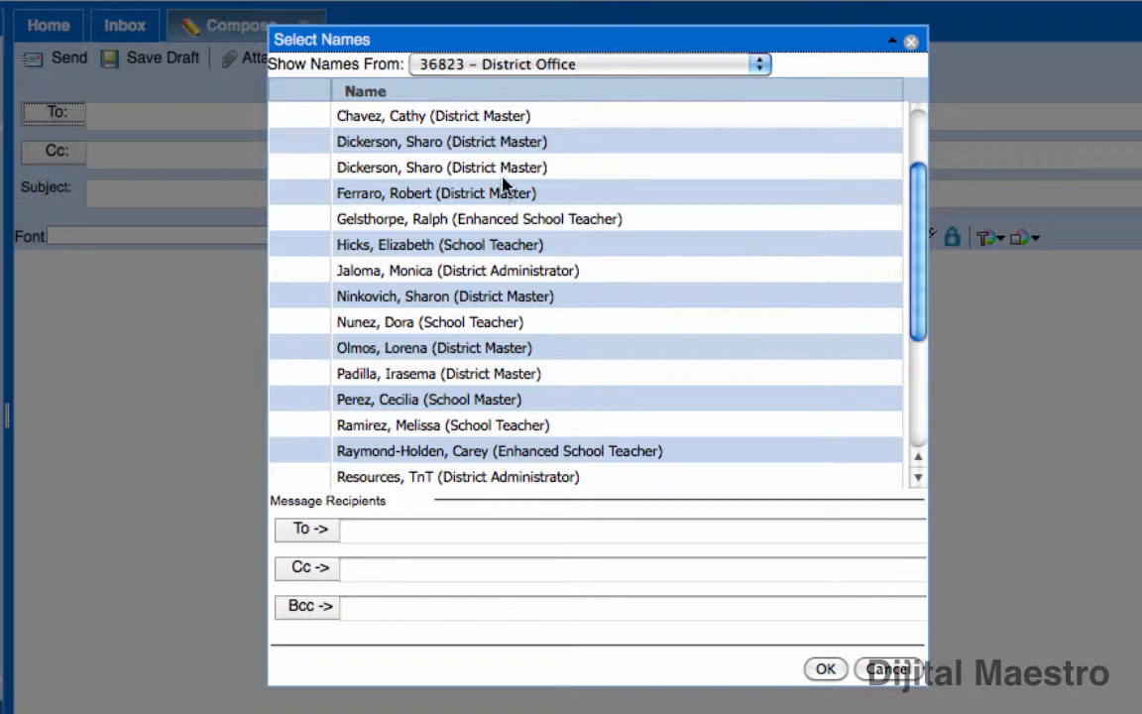
{"action": "left_click", "coordinate": [443, 119]}
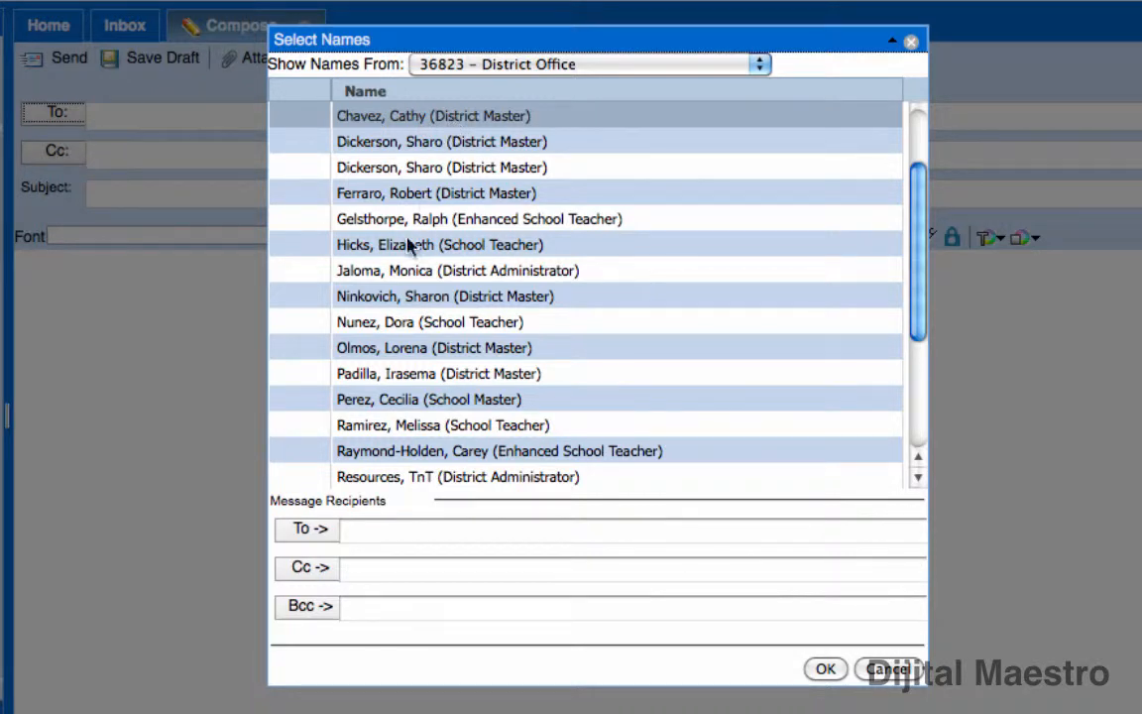
Add the selected District Master to the To recipients line
{"action": "left_click", "coordinate": [309, 531]}
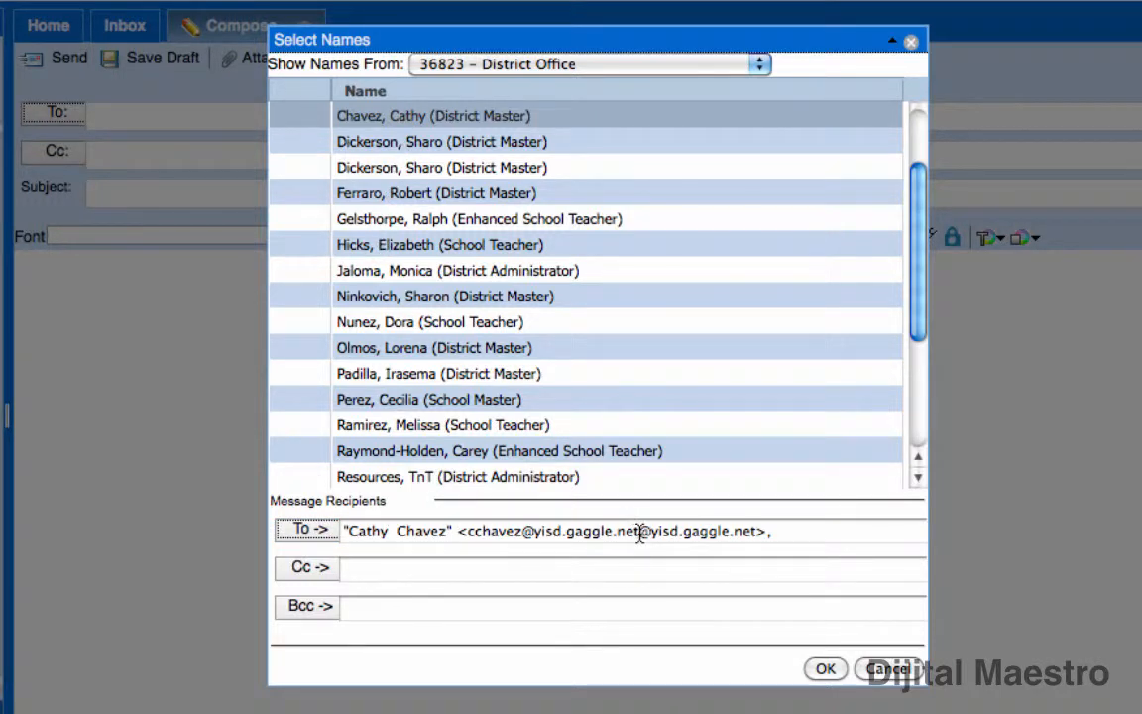
{"action": "left_click", "coordinate": [788, 535]}
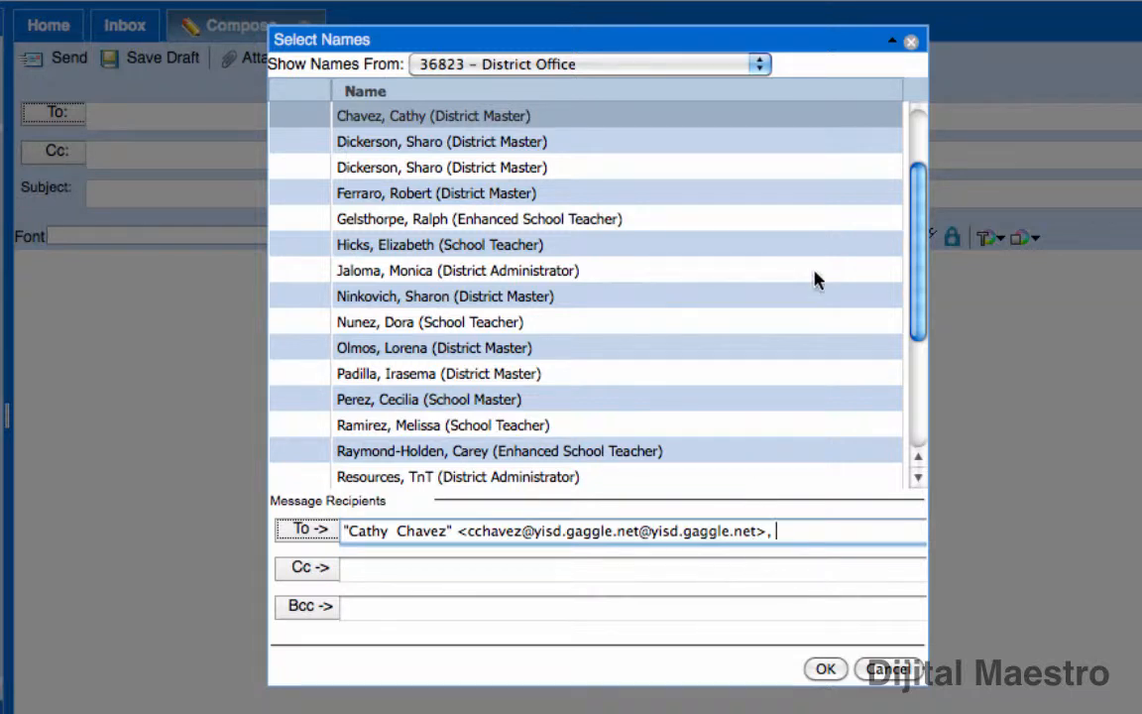
Add the District Administrator near the bottom of the list as a second To recipient
{"action": "scroll", "coordinate": [923, 237], "scroll_direction": "down", "scroll_amount": 3}
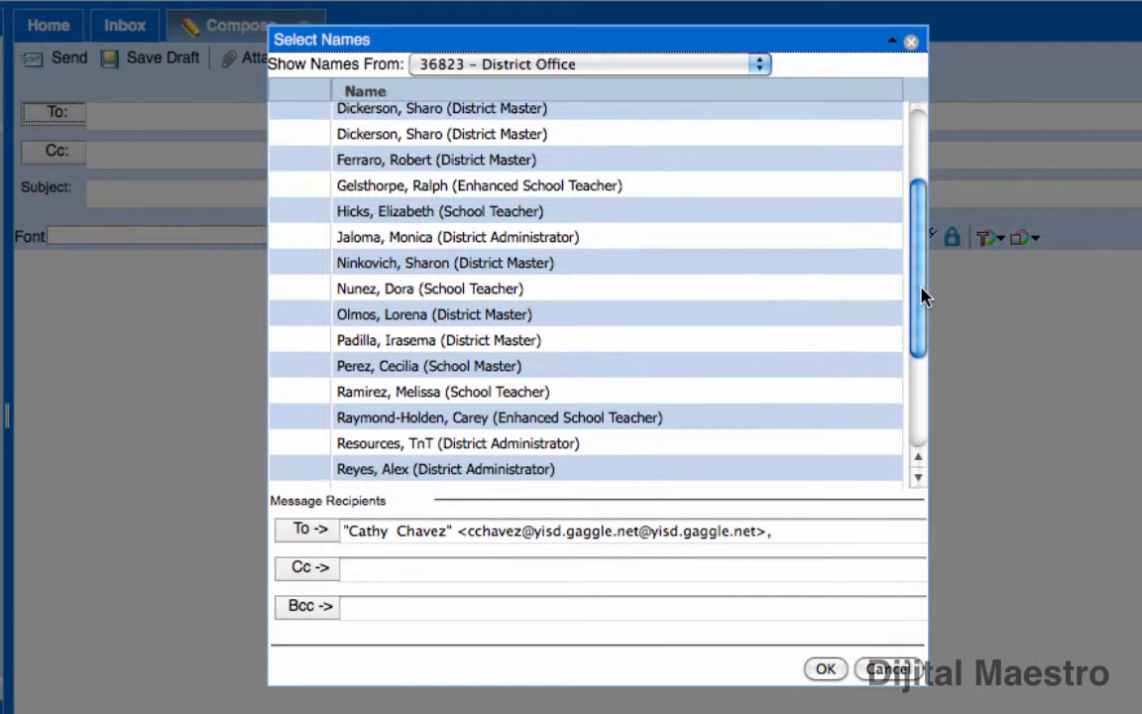
{"action": "left_click_drag", "start_coordinate": [921, 319], "coordinate": [912, 390]}
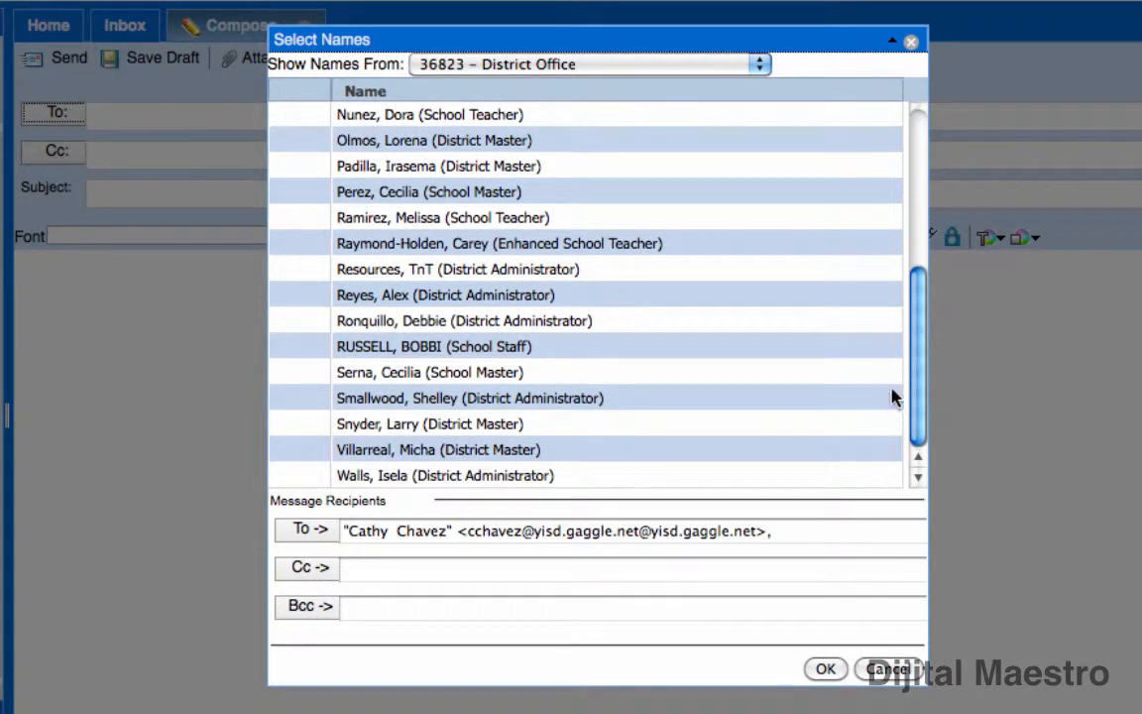
{"action": "left_click", "coordinate": [405, 400]}
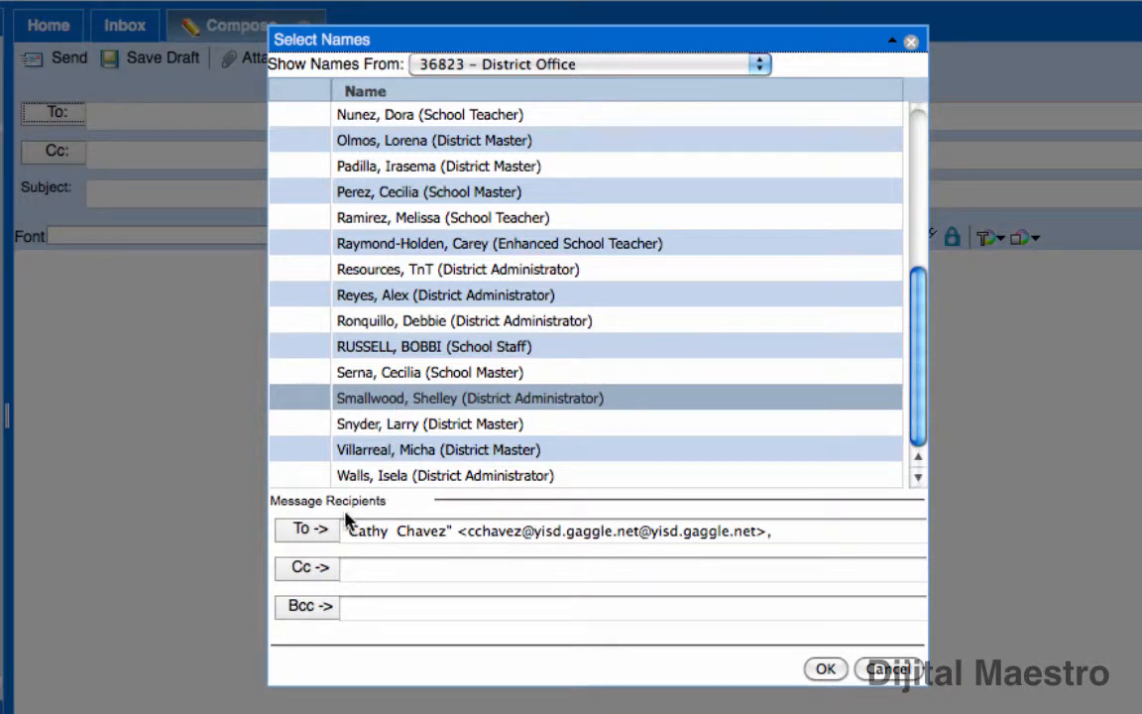
{"action": "left_click", "coordinate": [308, 532]}
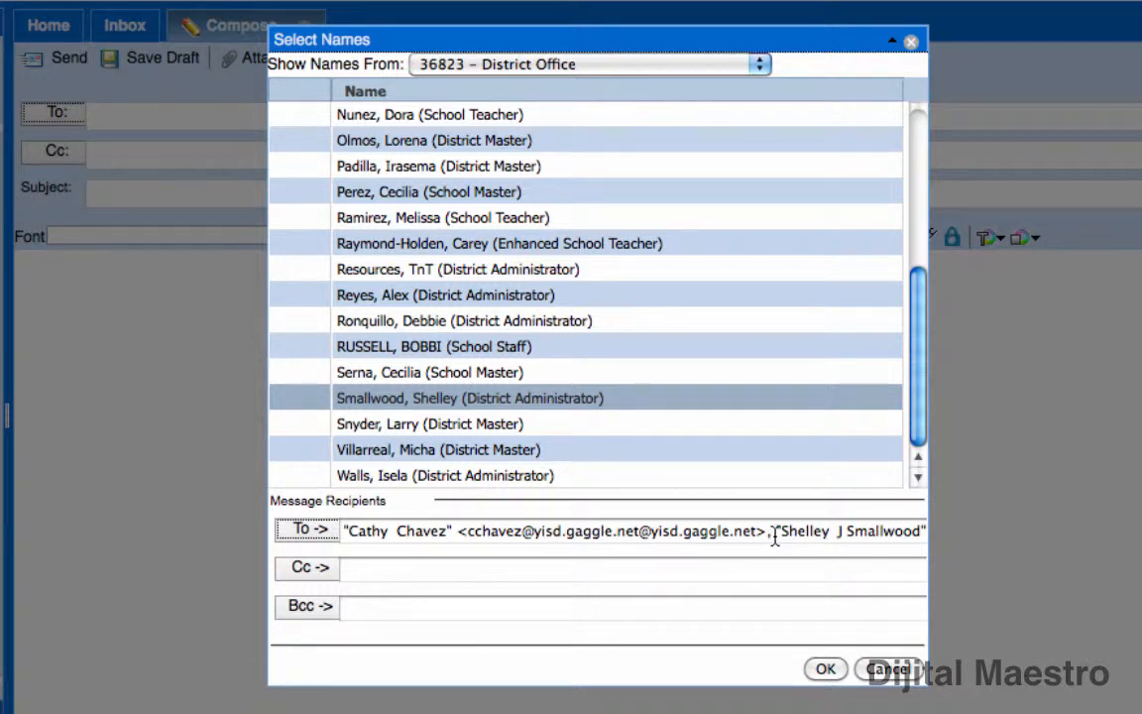
{"action": "left_click", "coordinate": [371, 569]}
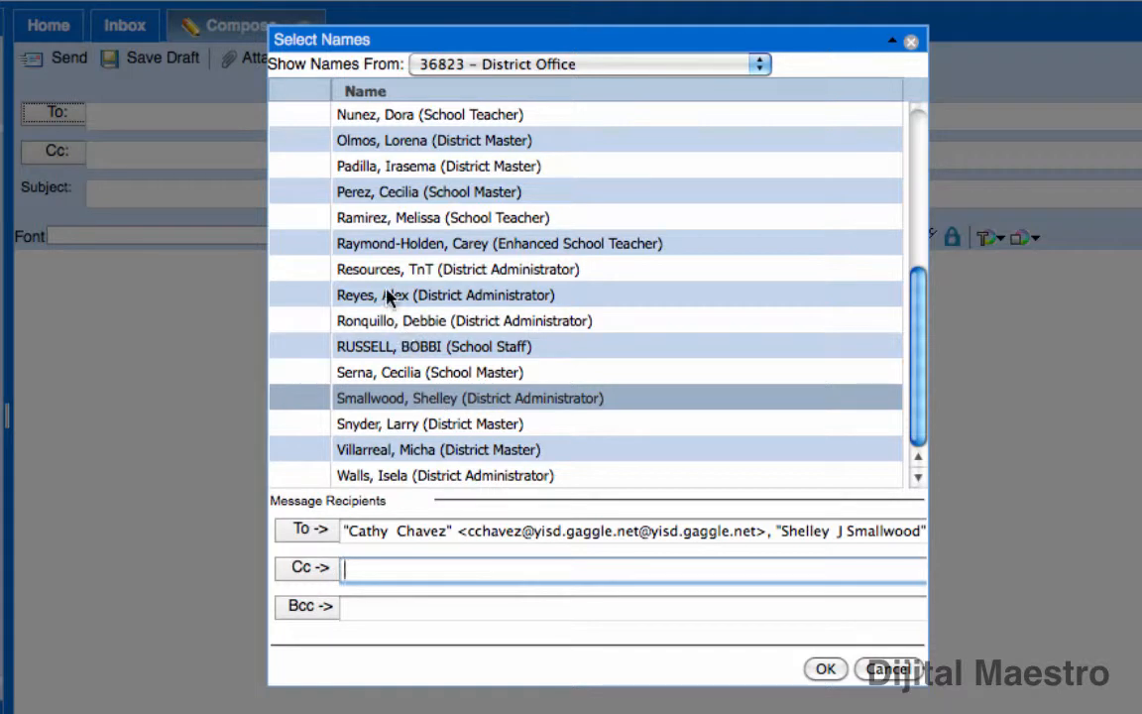
Add the second-to-last District Master in the list as the Cc recipient
{"action": "left_click", "coordinate": [405, 451]}
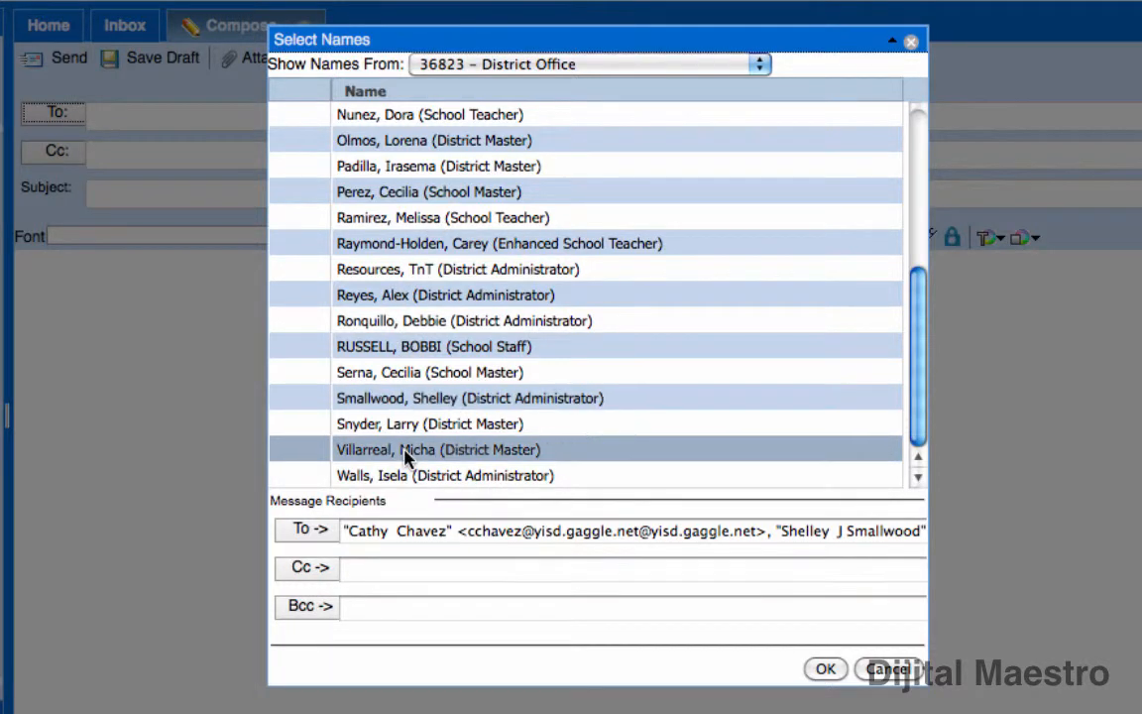
{"action": "left_click", "coordinate": [316, 575]}
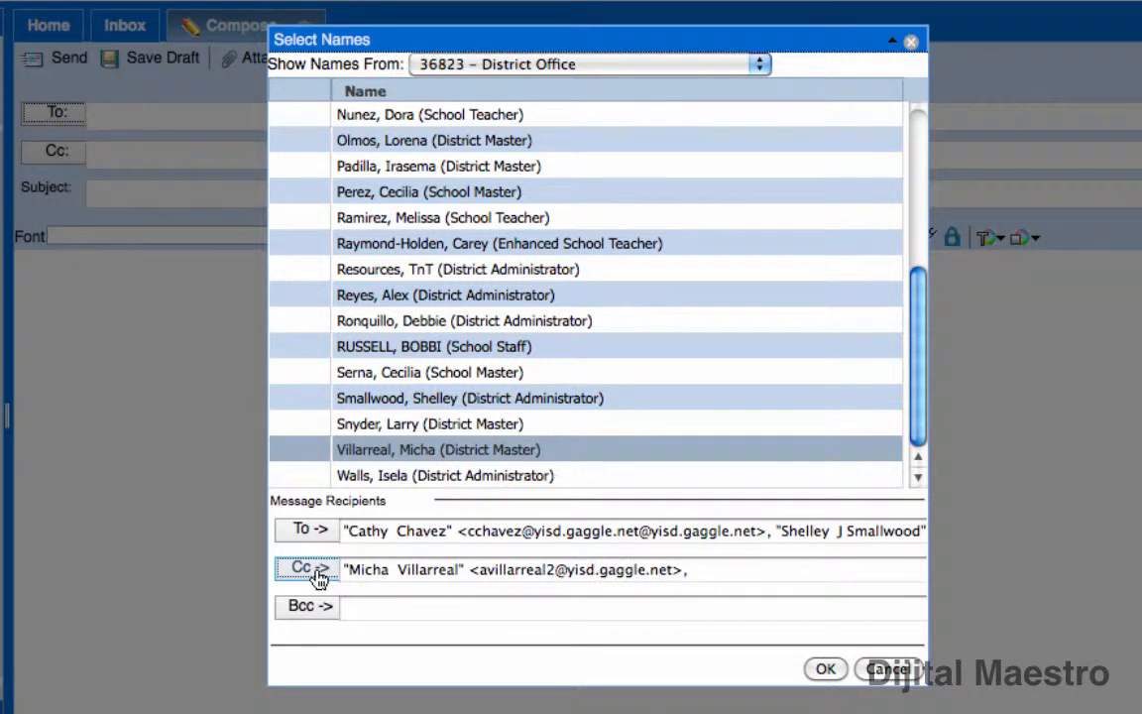
{"action": "left_click", "coordinate": [532, 536]}
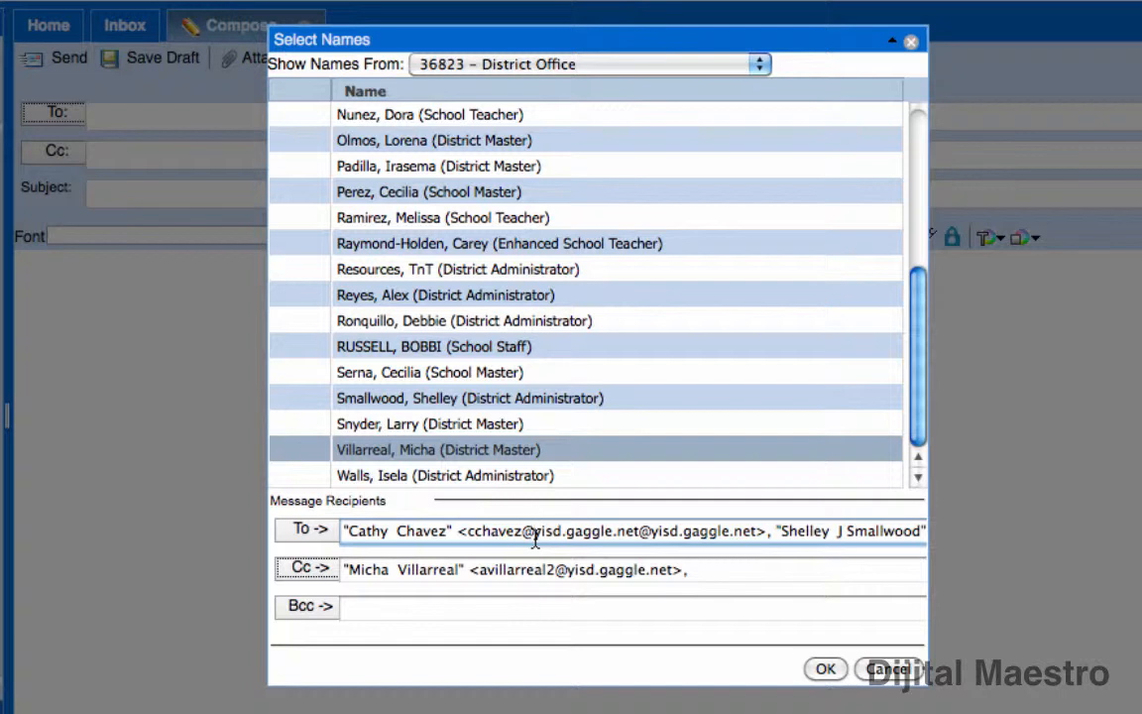
{"action": "left_click", "coordinate": [403, 612]}
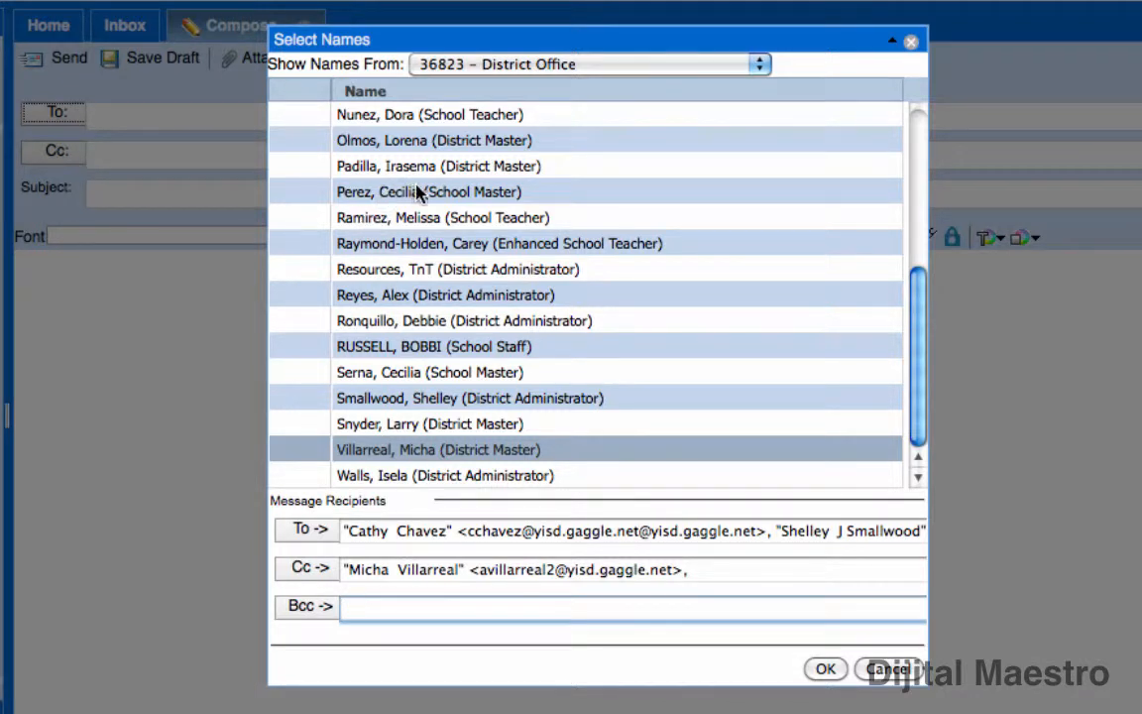
Add the District Master second from the top as Bcc, then check all three recipient lines
{"action": "left_click", "coordinate": [419, 145]}
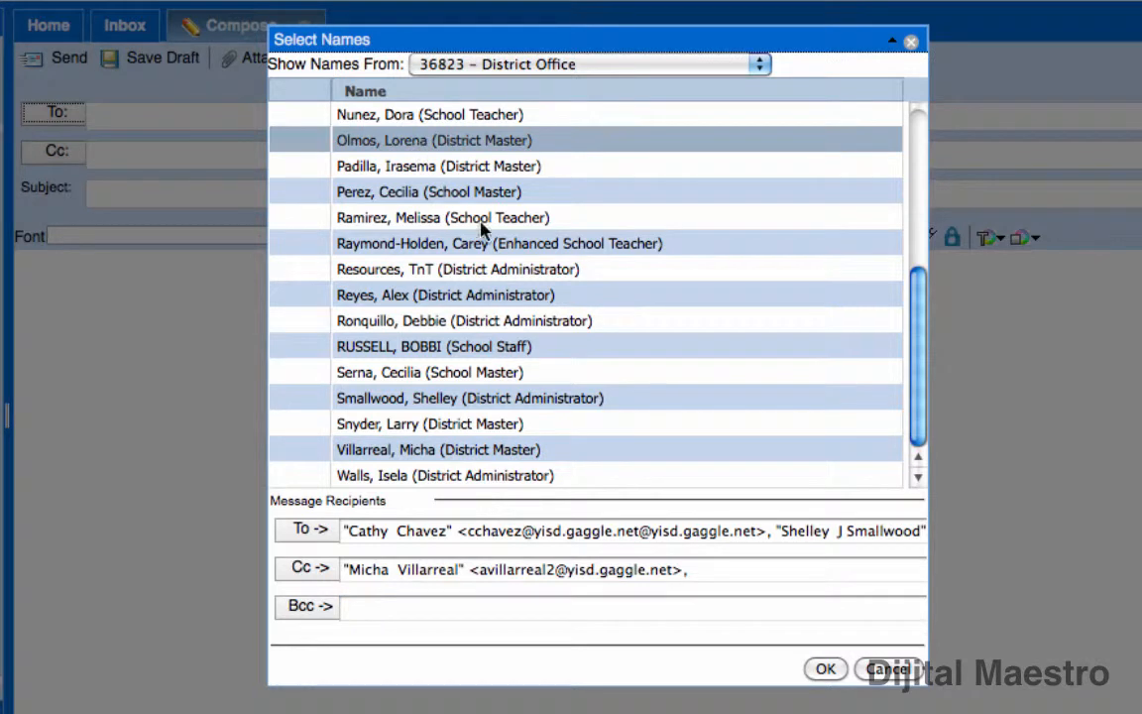
{"action": "left_click", "coordinate": [308, 606]}
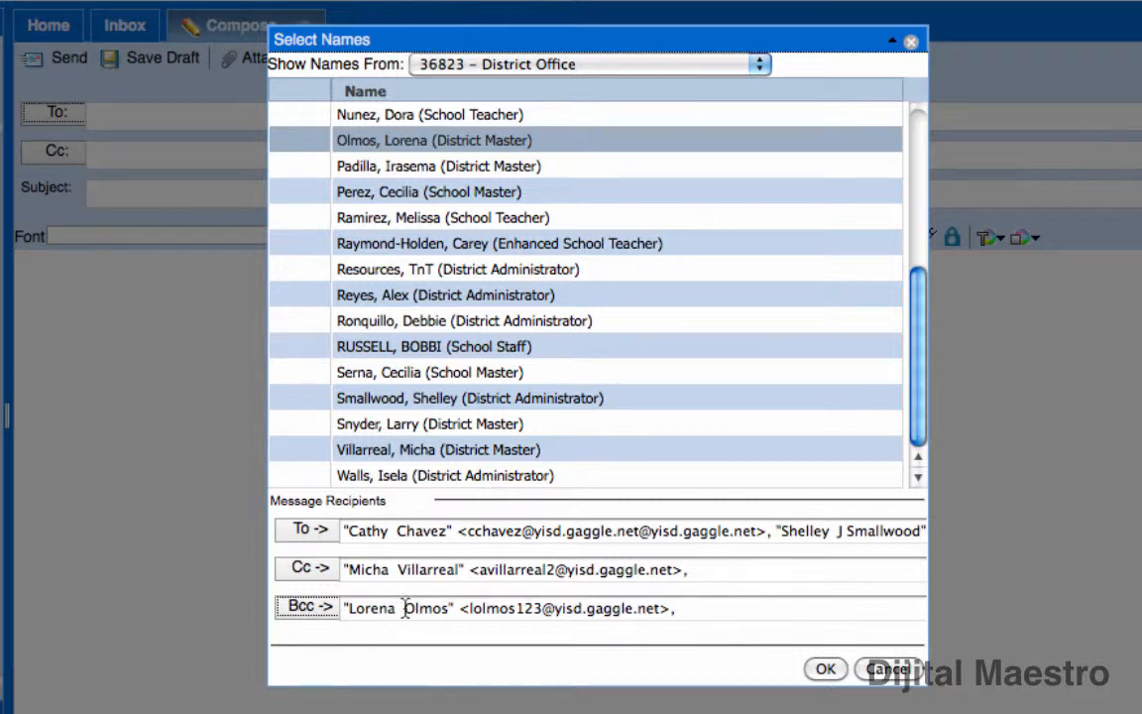
{"action": "left_click", "coordinate": [373, 533]}
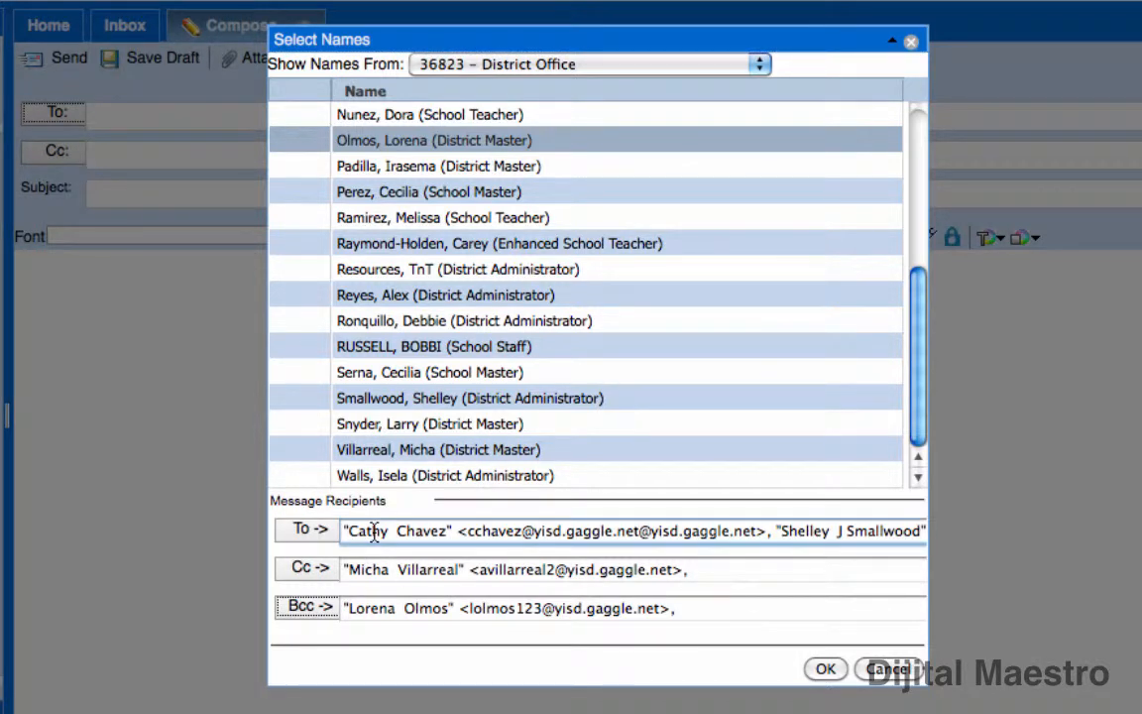
{"action": "left_click", "coordinate": [395, 573]}
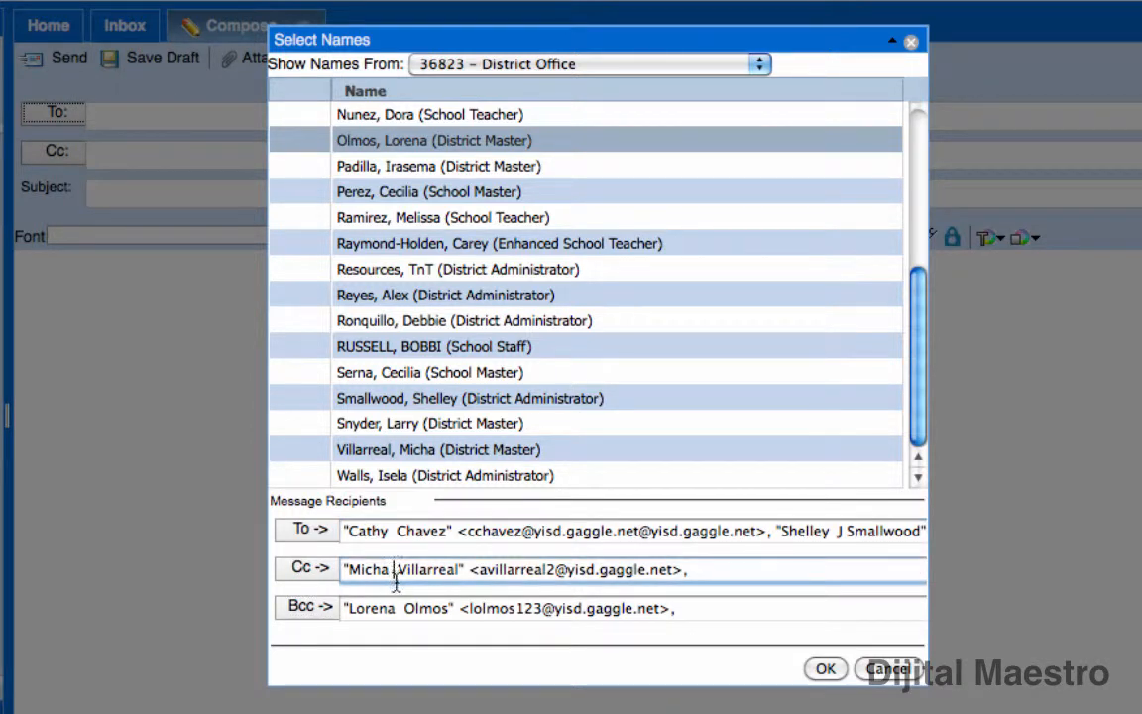
{"action": "left_click", "coordinate": [398, 615]}
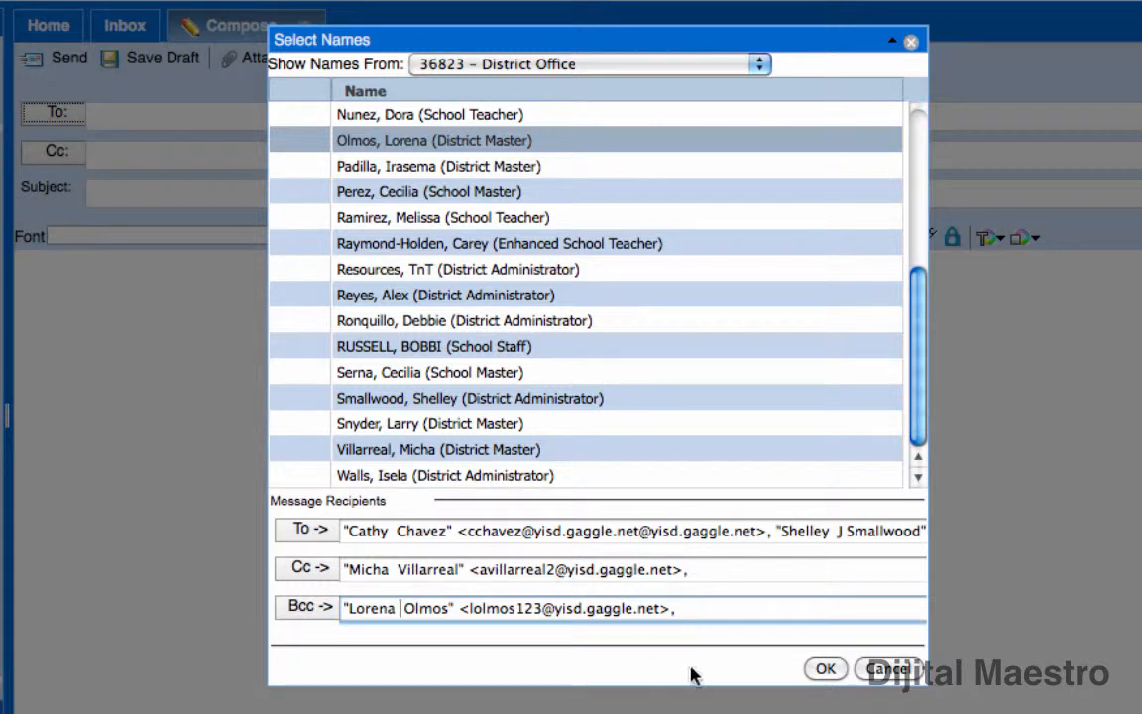
Confirm Select Names so the message shows two To, one Cc and one Bcc recipient
{"action": "left_click", "coordinate": [826, 670]}
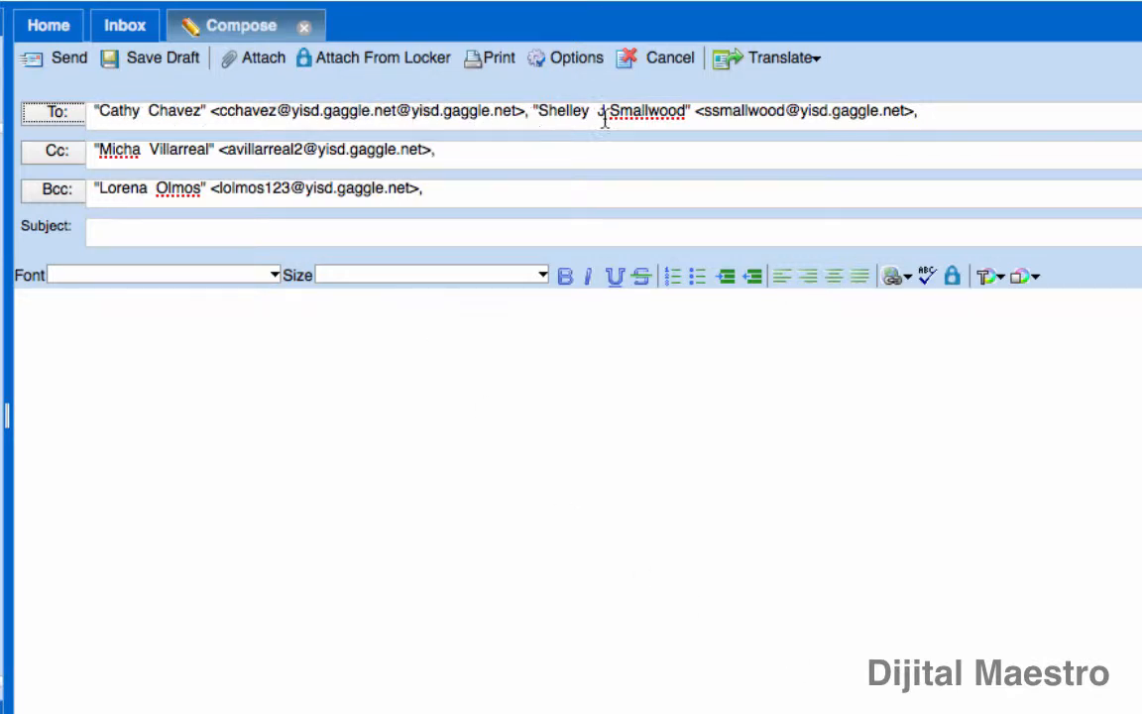
{"action": "left_click", "coordinate": [947, 115]}
{"action": "left_click", "coordinate": [528, 152]}
{"action": "left_click", "coordinate": [454, 196]}
{"action": "left_click", "coordinate": [460, 151]}
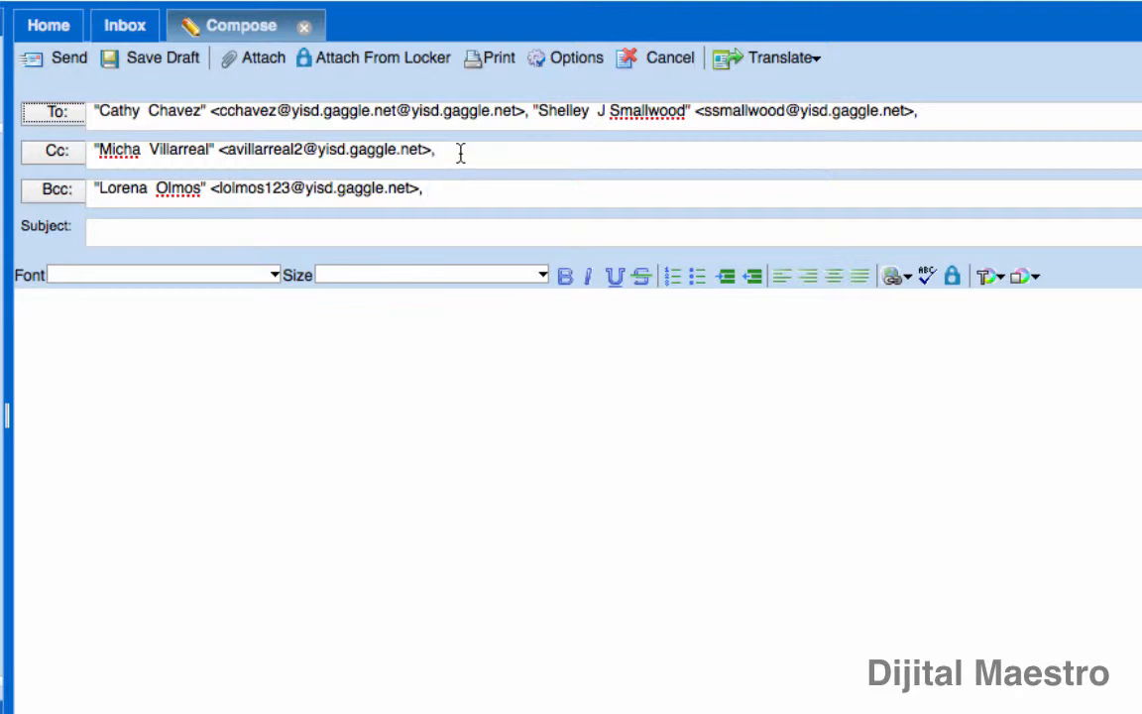
Add a contact from 38197 – Bel Air High School as a second Cc recipient and confirm
{"action": "left_click", "coordinate": [56, 151]}
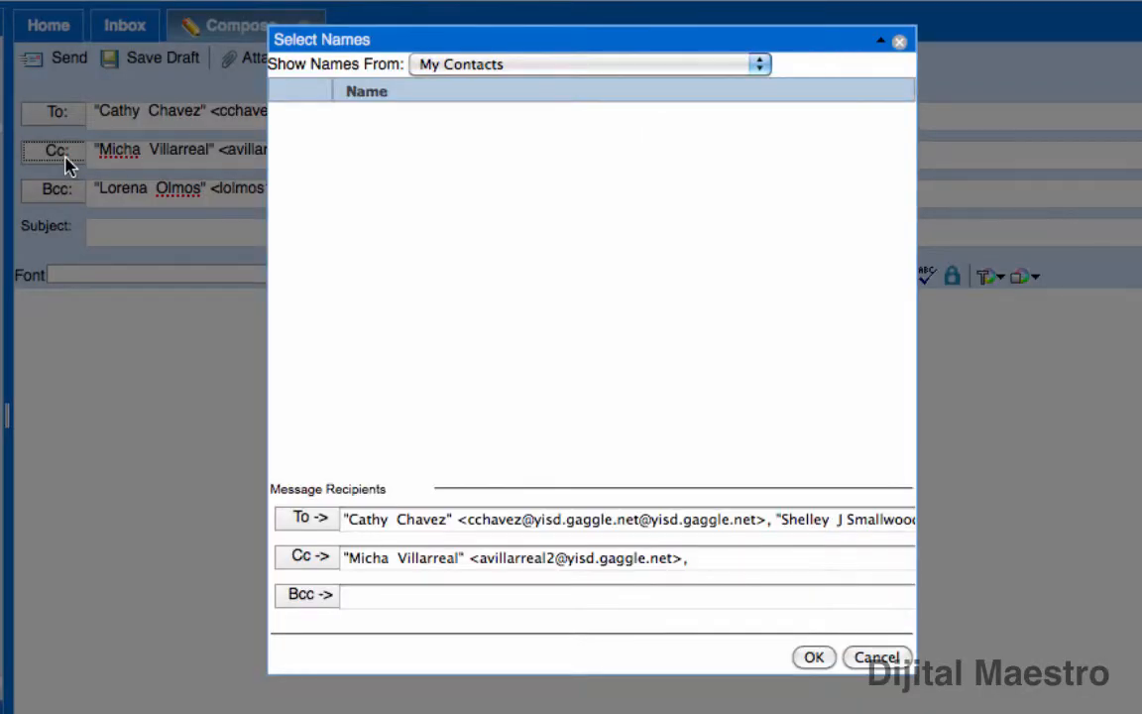
{"action": "left_click", "coordinate": [721, 567]}
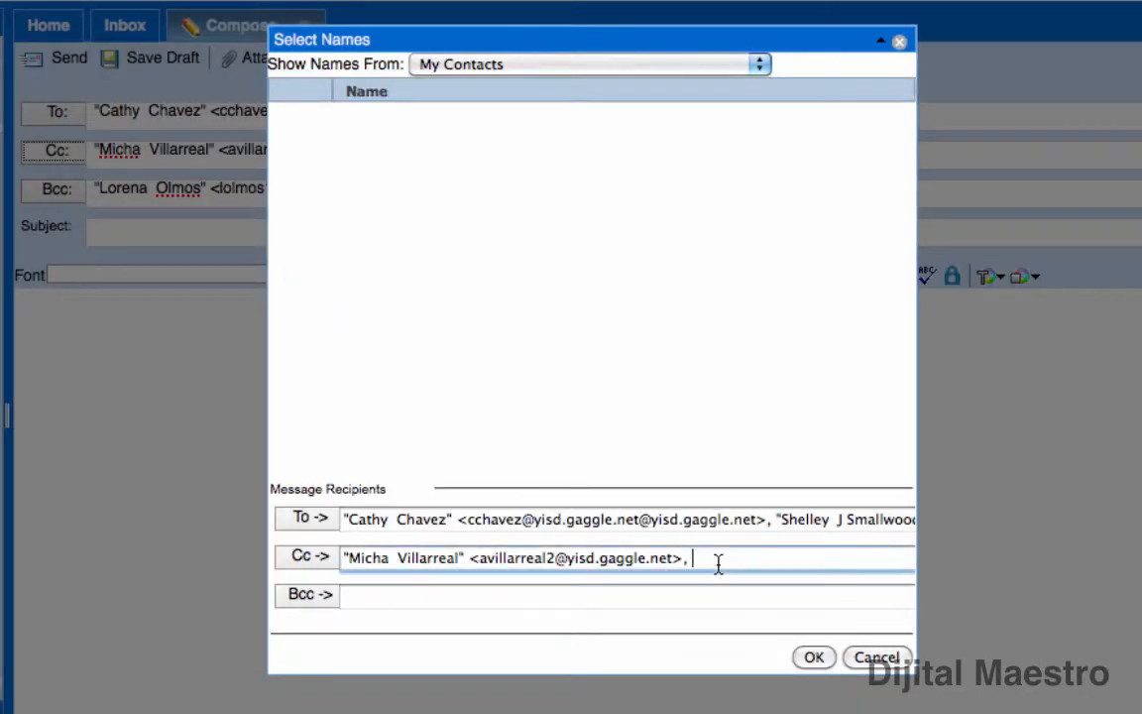
{"action": "left_click", "coordinate": [557, 65]}
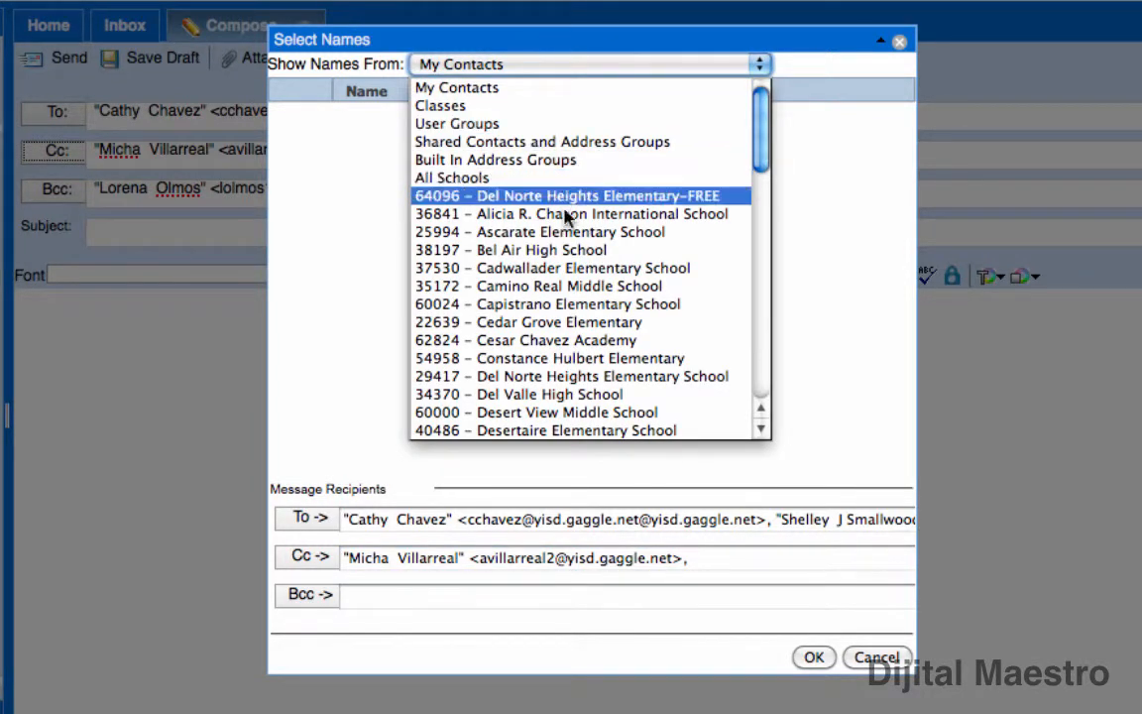
{"action": "left_click", "coordinate": [568, 250]}
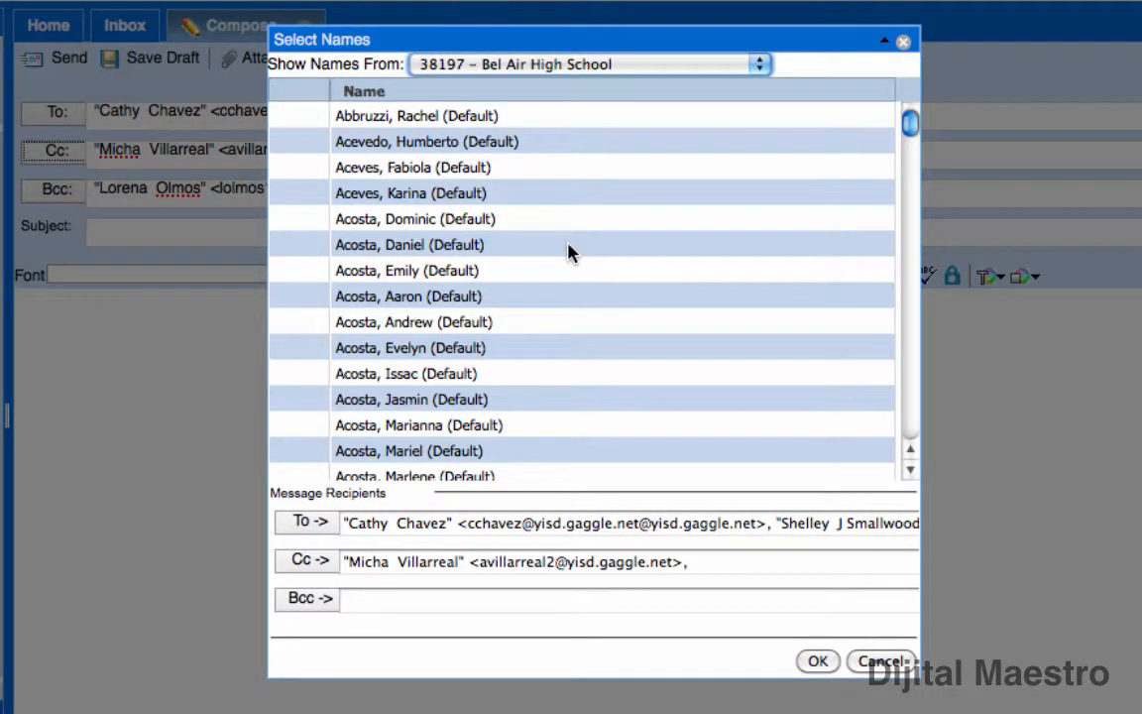
{"action": "left_click", "coordinate": [414, 250]}
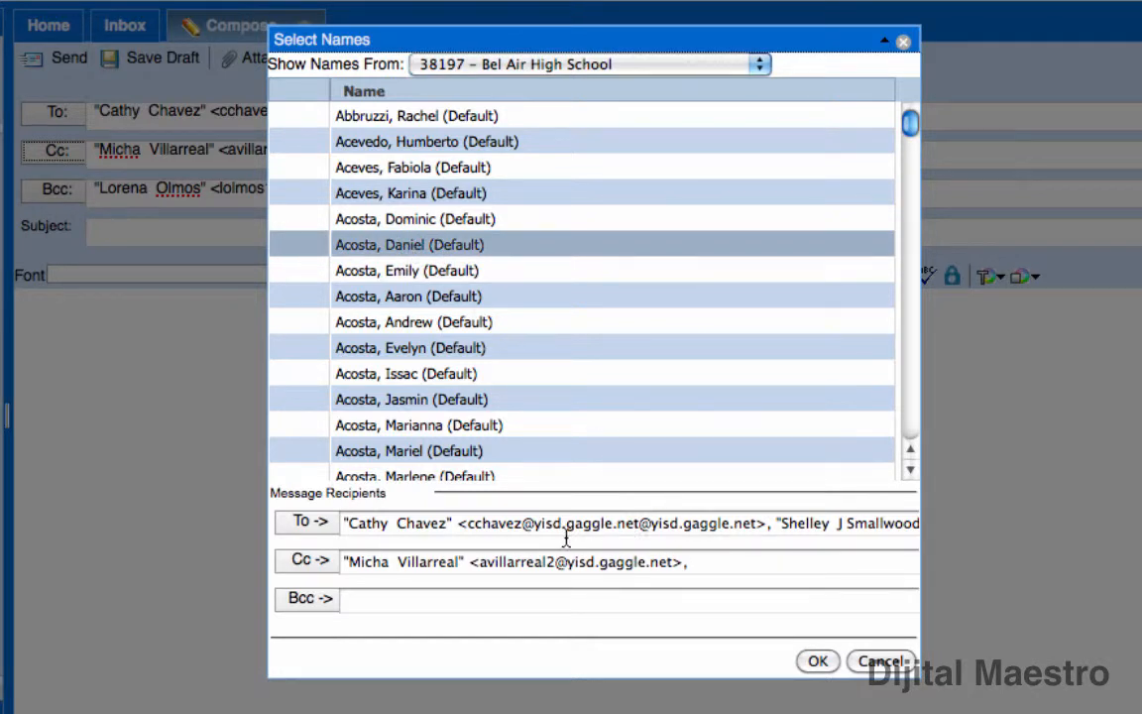
{"action": "left_click", "coordinate": [308, 560]}
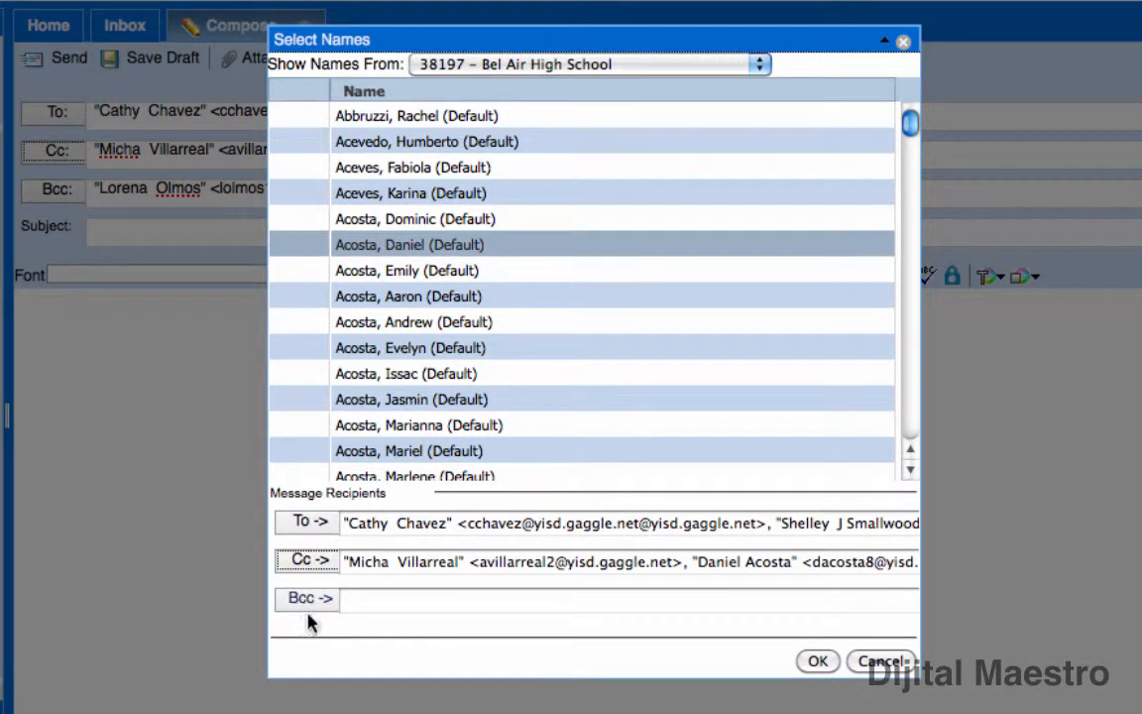
{"action": "left_click", "coordinate": [817, 660]}
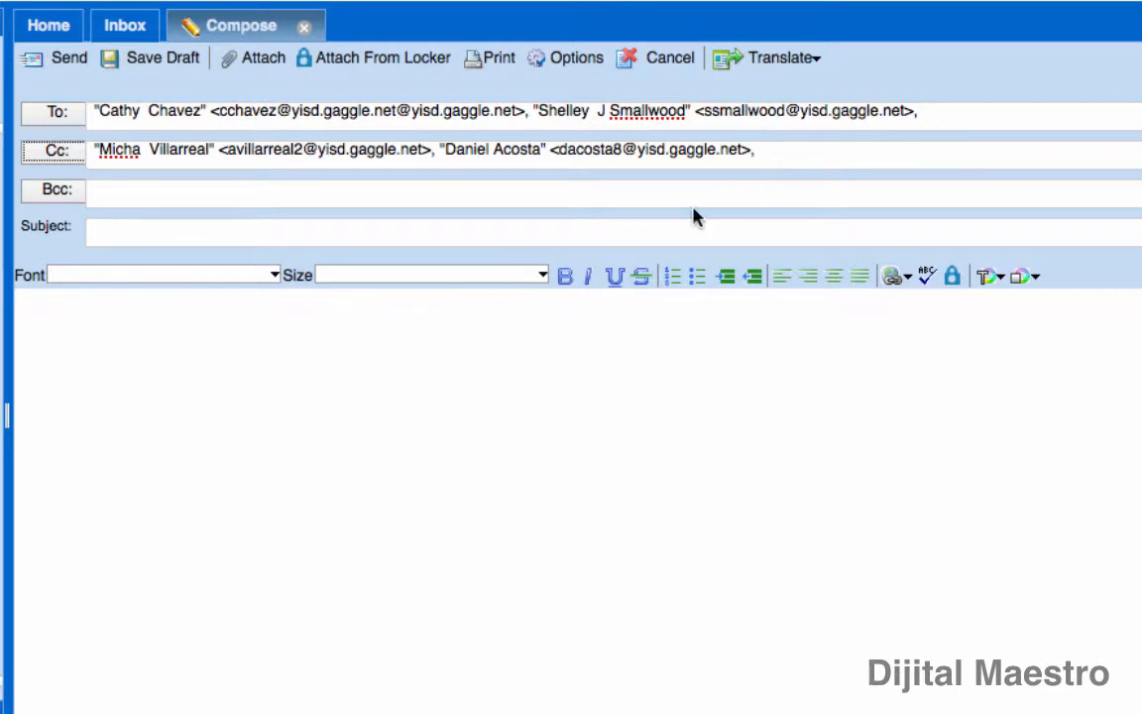
{"action": "left_click", "coordinate": [105, 198]}
{"action": "left_click", "coordinate": [997, 113]}
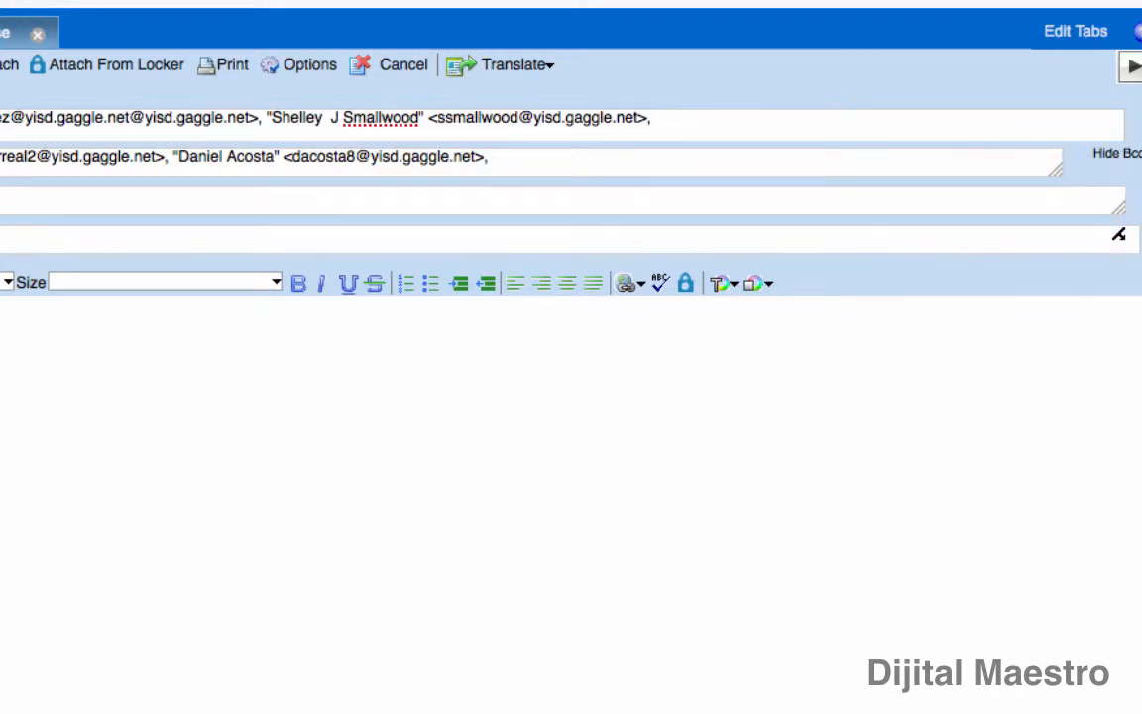
{"action": "left_click_drag", "start_coordinate": [1055, 175], "coordinate": [598, 176]}
{"action": "left_click_drag", "start_coordinate": [895, 189], "coordinate": [1085, 190]}
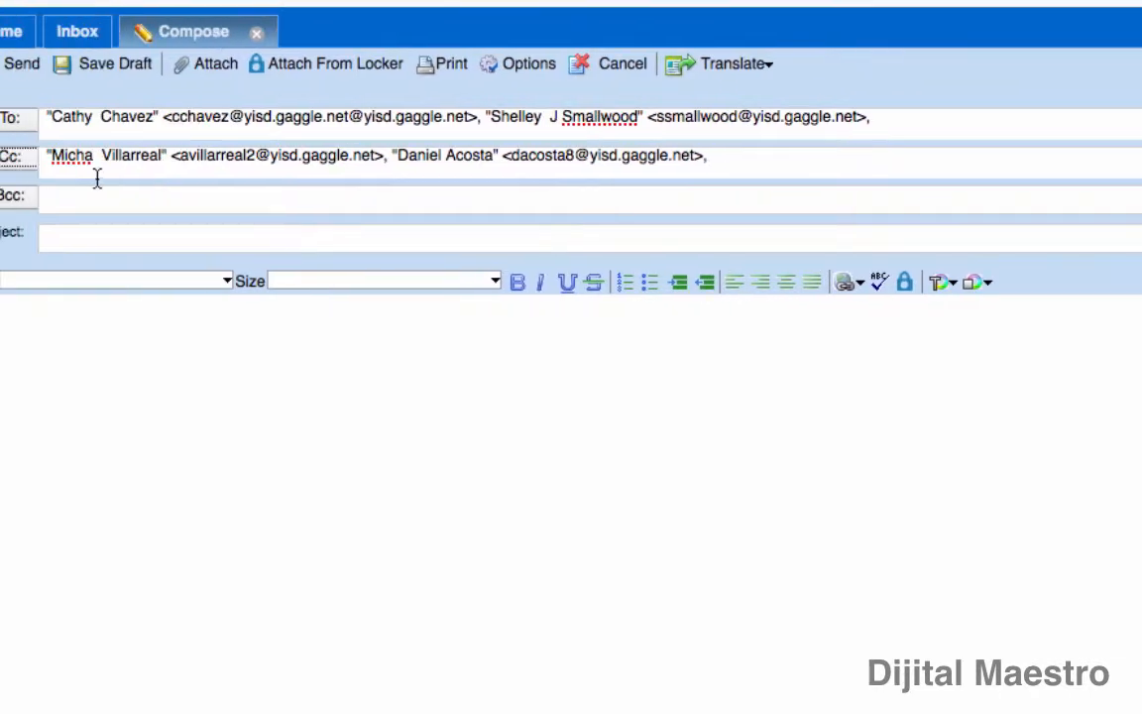
{"action": "left_click", "coordinate": [146, 160]}
{"action": "left_click", "coordinate": [146, 205]}
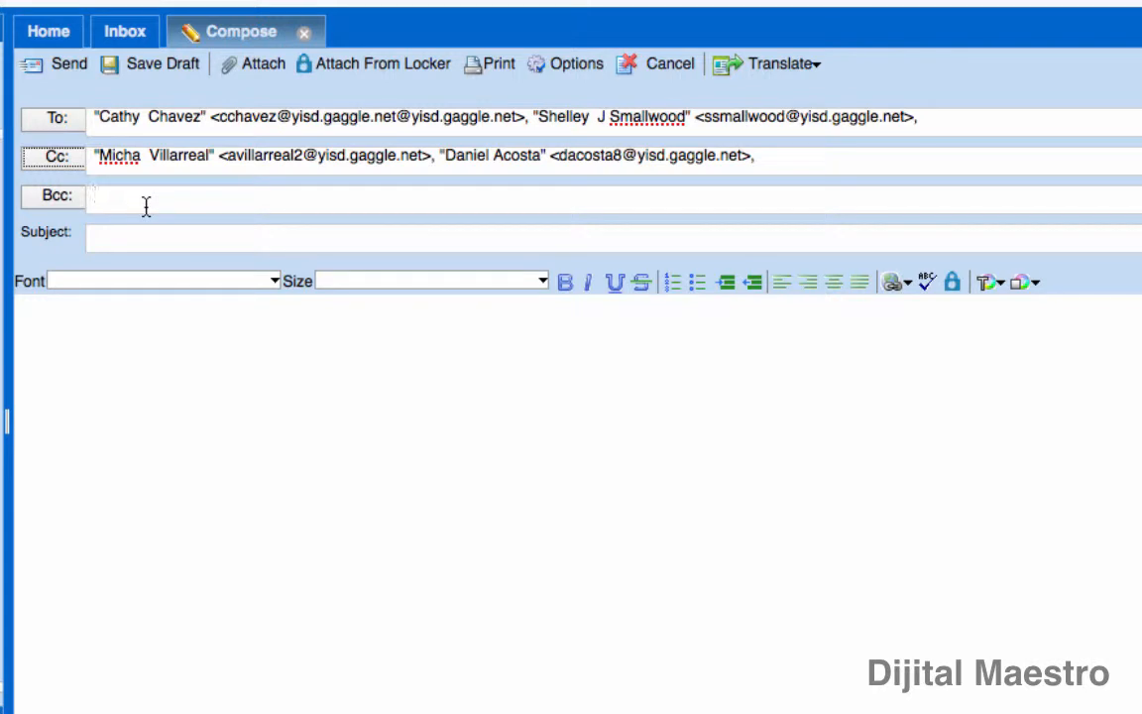
Type a draft subject line ('you are a winner'), then clear it to start over
{"action": "left_click", "coordinate": [146, 242]}
{"action": "type", "text": "this is boring message"}
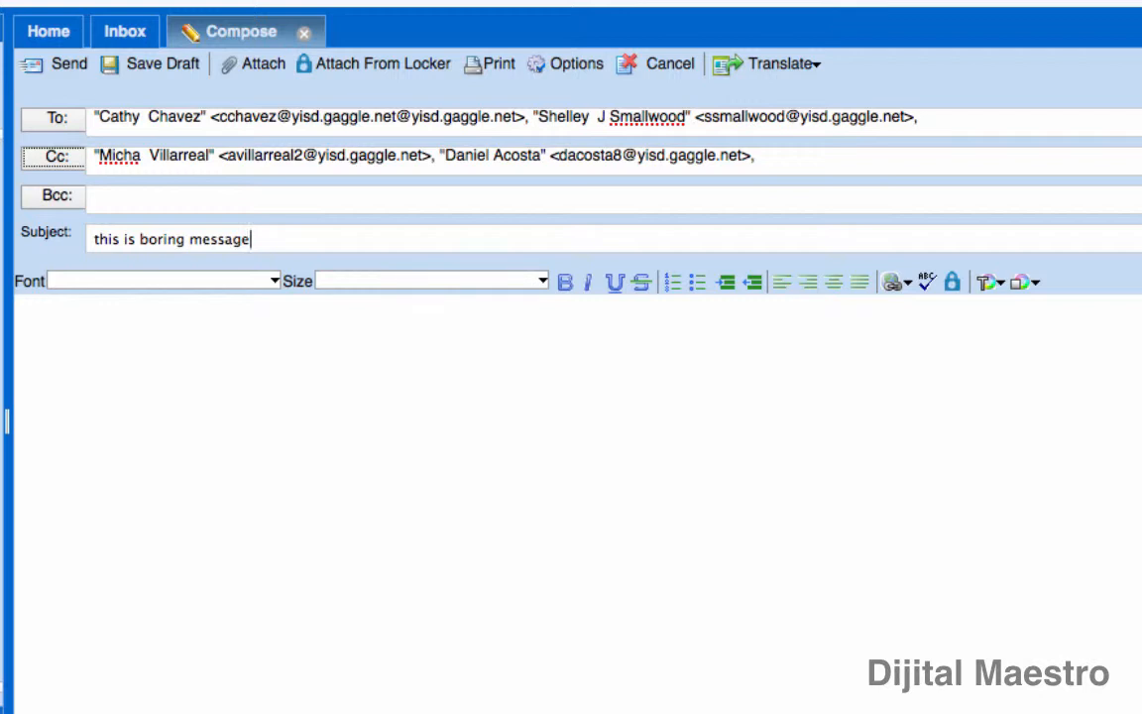
{"action": "key", "text": "BackSpace"}
{"action": "key", "text": "BackSpace"}
{"action": "key", "text": "BackSpace"}
{"action": "key", "text": "BackSpace"}
{"action": "key", "text": "BackSpace"}
{"action": "key", "text": "BackSpace"}
{"action": "key", "text": "BackSpace"}
{"action": "key", "text": "BackSpace"}
{"action": "key", "text": "BackSpace"}
{"action": "key", "text": "BackSpace"}
{"action": "key", "text": "BackSpace"}
{"action": "key", "text": "BackSpace"}
{"action": "key", "text": "BackSpace"}
{"action": "key", "text": "BackSpace"}
{"action": "key", "text": "BackSpace"}
{"action": "key", "text": "BackSpace"}
{"action": "key", "text": "BackSpace"}
{"action": "key", "text": "BackSpace"}
{"action": "key", "text": "BackSpace"}
{"action": "key", "text": "BackSpace"}
{"action": "key", "text": "BackSpace"}
{"action": "key", "text": "BackSpace"}
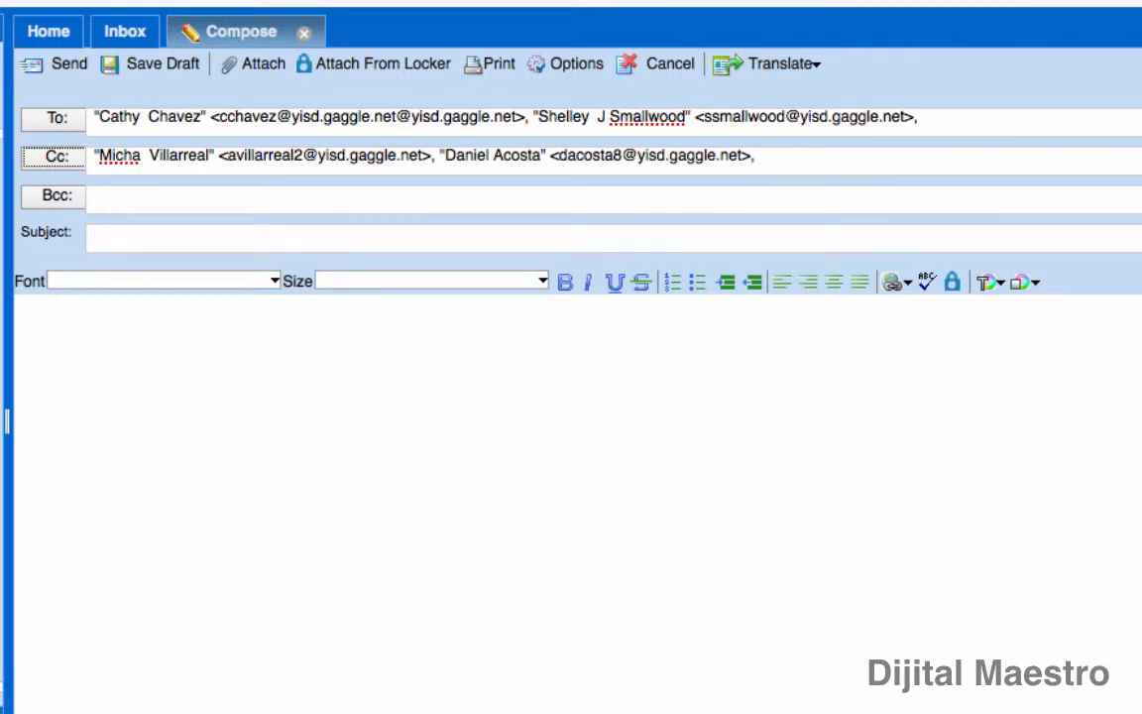
{"action": "type", "text": "you are a winner"}
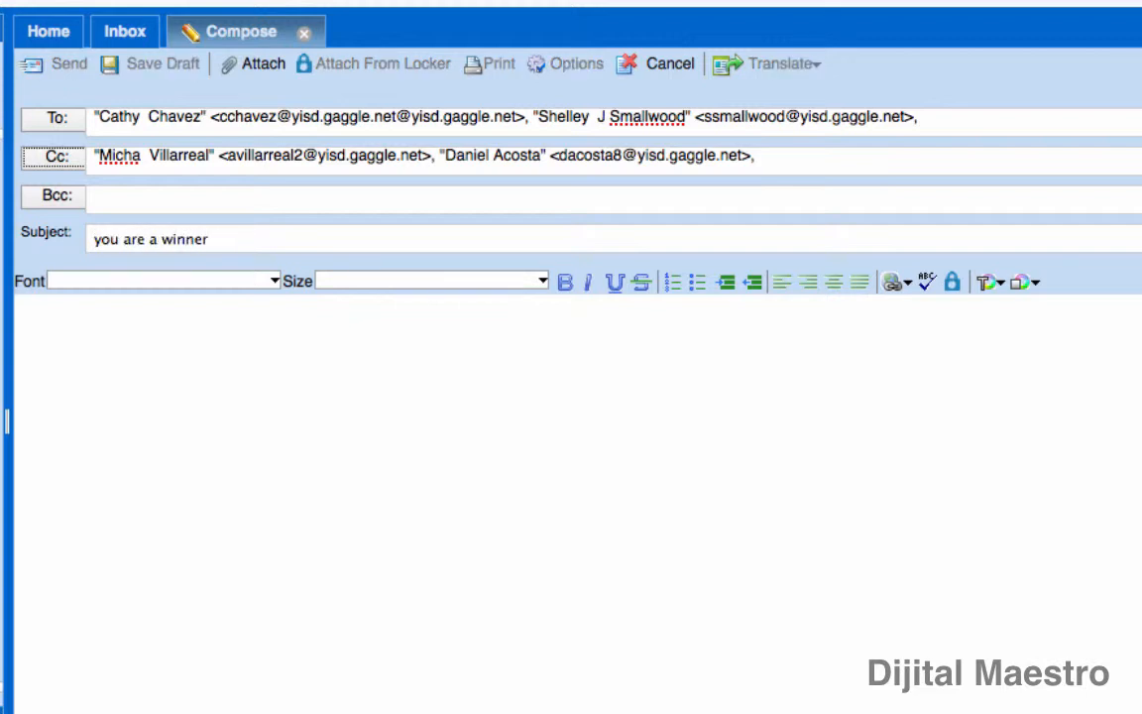
{"action": "key", "text": "BackSpace"}
{"action": "key", "text": "BackSpace"}
{"action": "key", "text": "BackSpace"}
{"action": "key", "text": "BackSpace"}
{"action": "key", "text": "BackSpace"}
{"action": "key", "text": "BackSpace"}
{"action": "key", "text": "BackSpace"}
{"action": "key", "text": "BackSpace"}
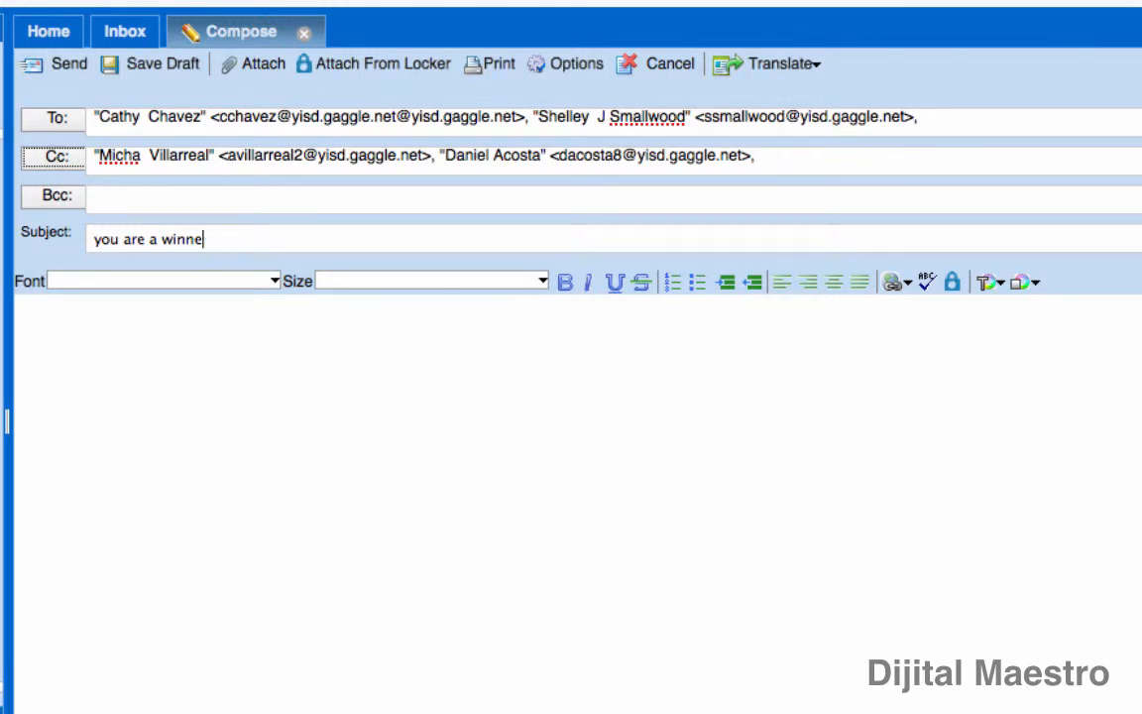
{"action": "key", "text": "BackSpace"}
{"action": "key", "text": "BackSpace"}
{"action": "key", "text": "BackSpace"}
{"action": "key", "text": "BackSpace"}
{"action": "key", "text": "BackSpace"}
{"action": "key", "text": "BackSpace"}
{"action": "key", "text": "BackSpace"}
{"action": "key", "text": "BackSpace"}
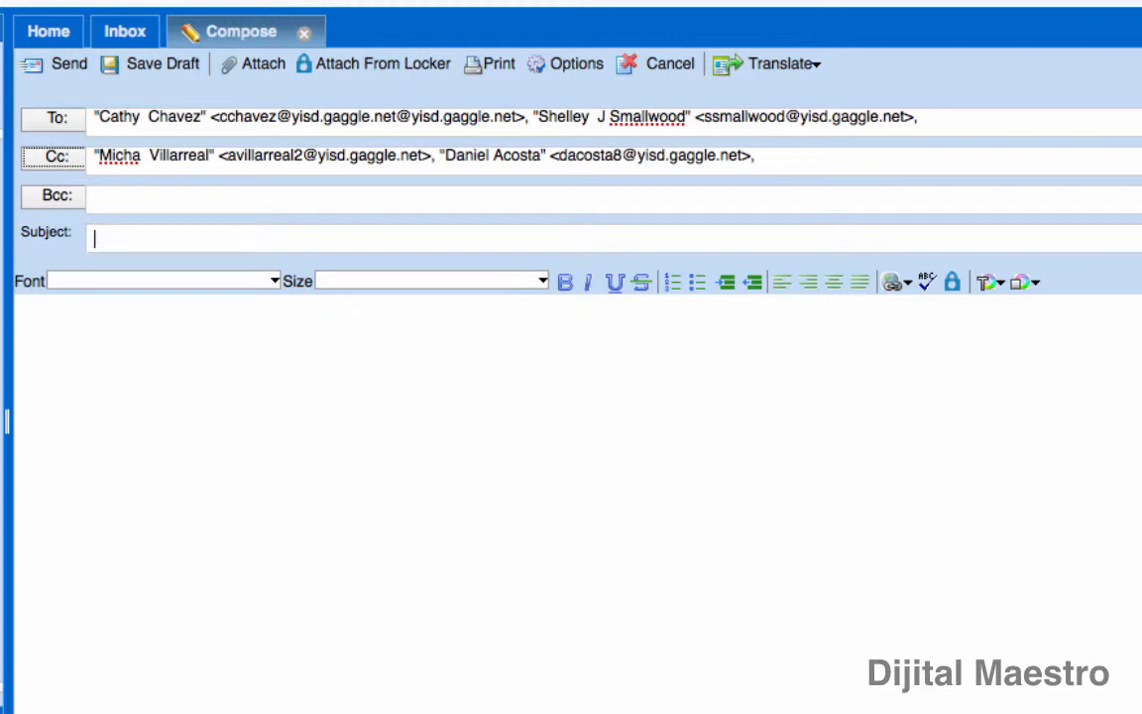
Enter the subject 'these are the important budget figures for this year'
{"action": "type", "text": "these are the imp"}
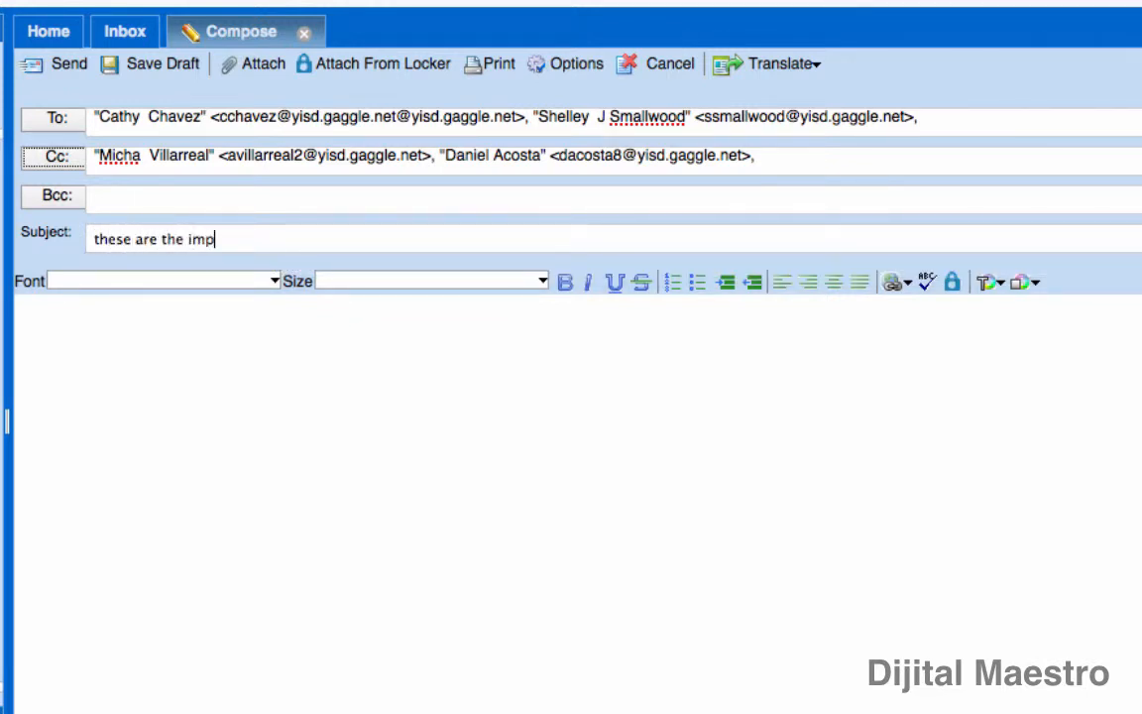
{"action": "type", "text": "ortant budget fi"}
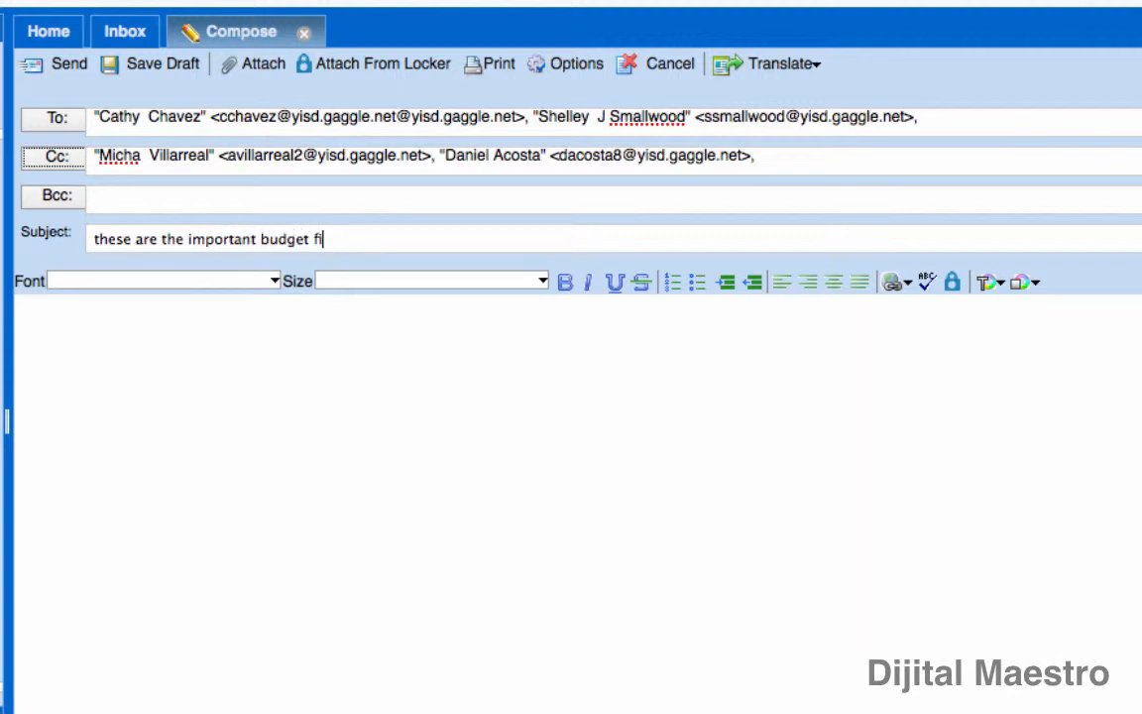
{"action": "type", "text": "gures for this year"}
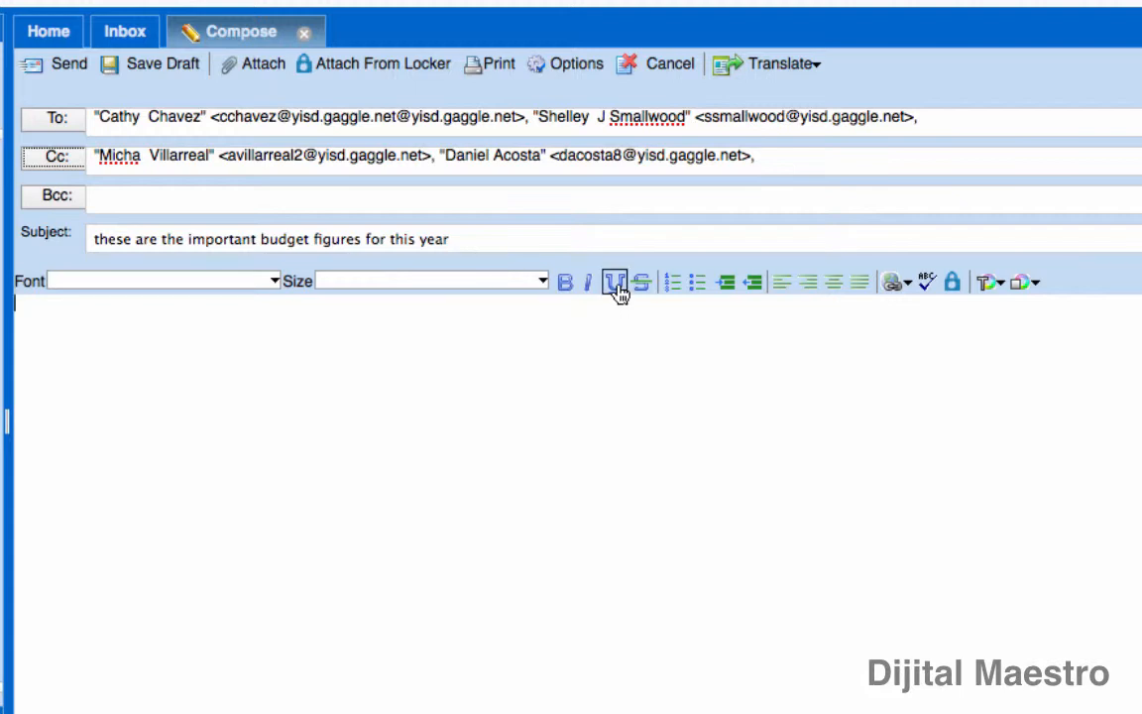
{"action": "left_click", "coordinate": [658, 335]}
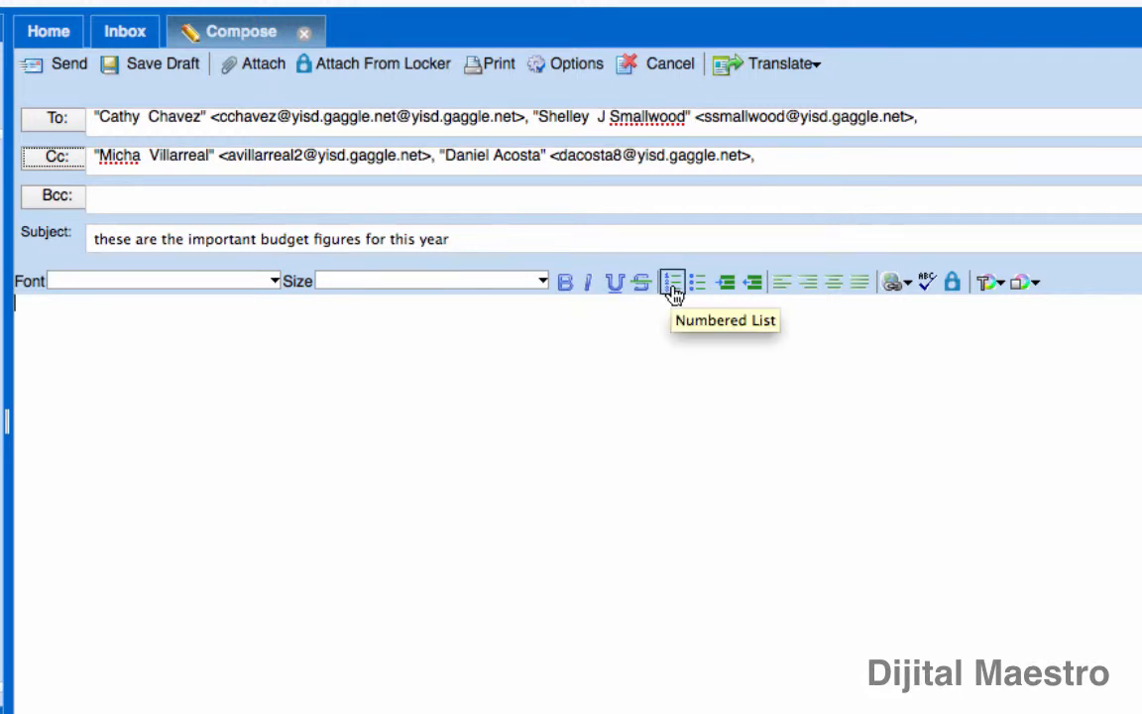
{"action": "left_click", "coordinate": [673, 285]}
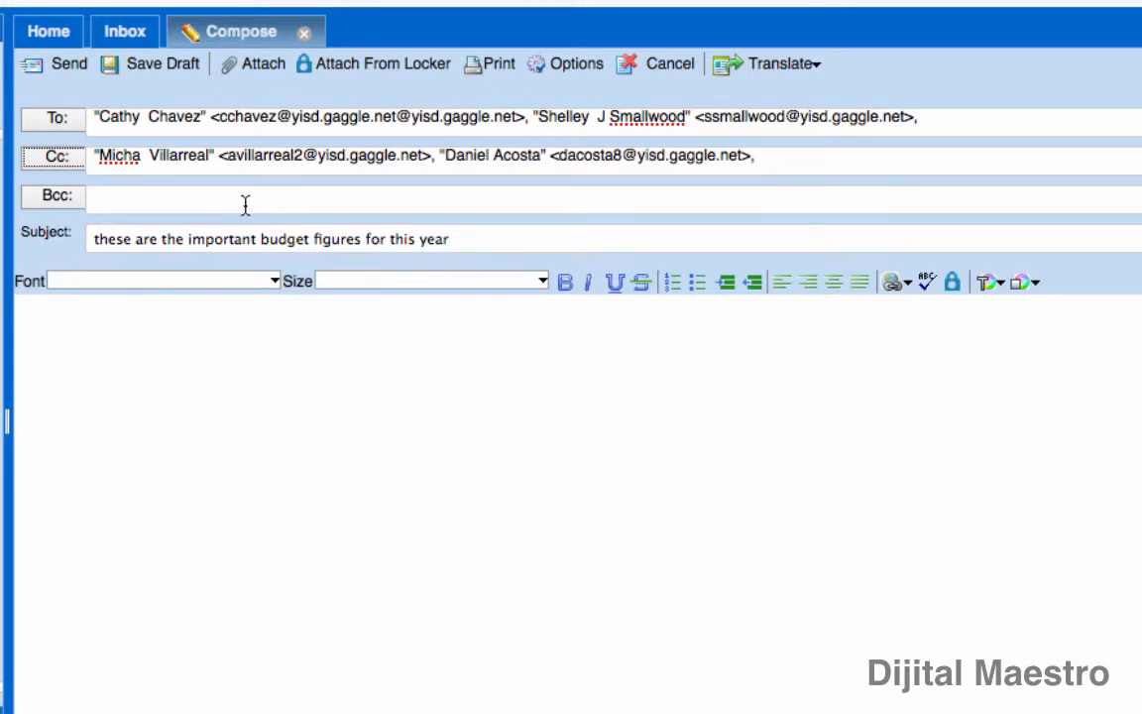
{"action": "left_click", "coordinate": [232, 156]}
{"action": "left_click", "coordinate": [224, 199]}
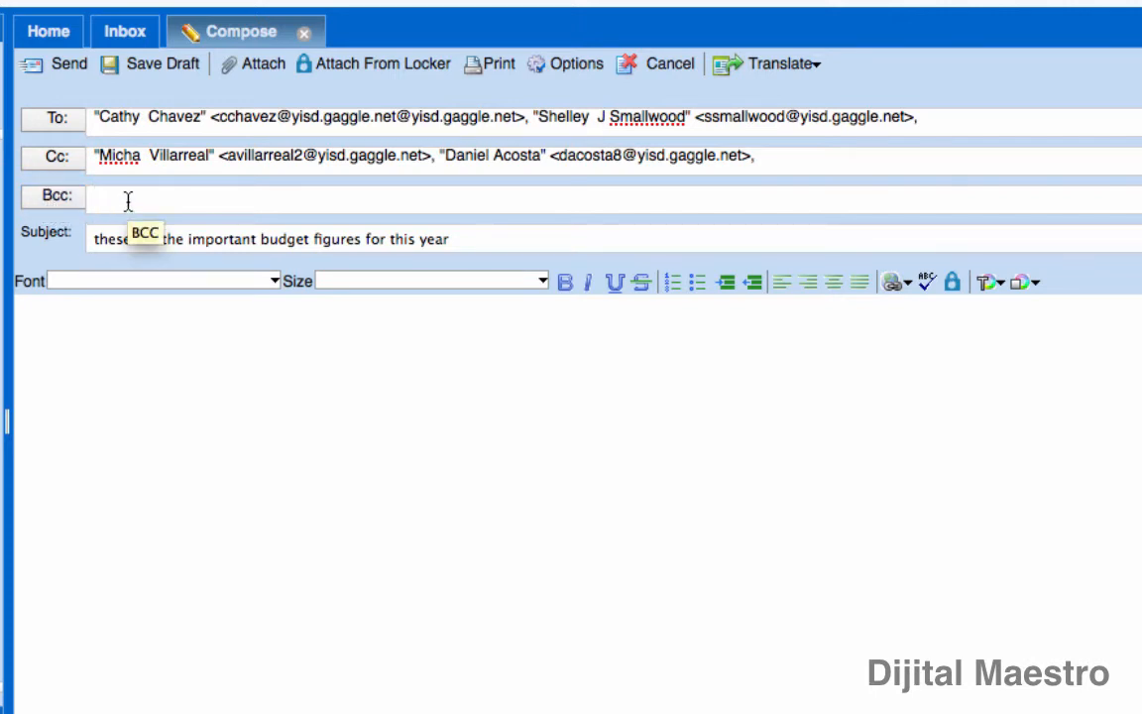
{"action": "left_click", "coordinate": [476, 242]}
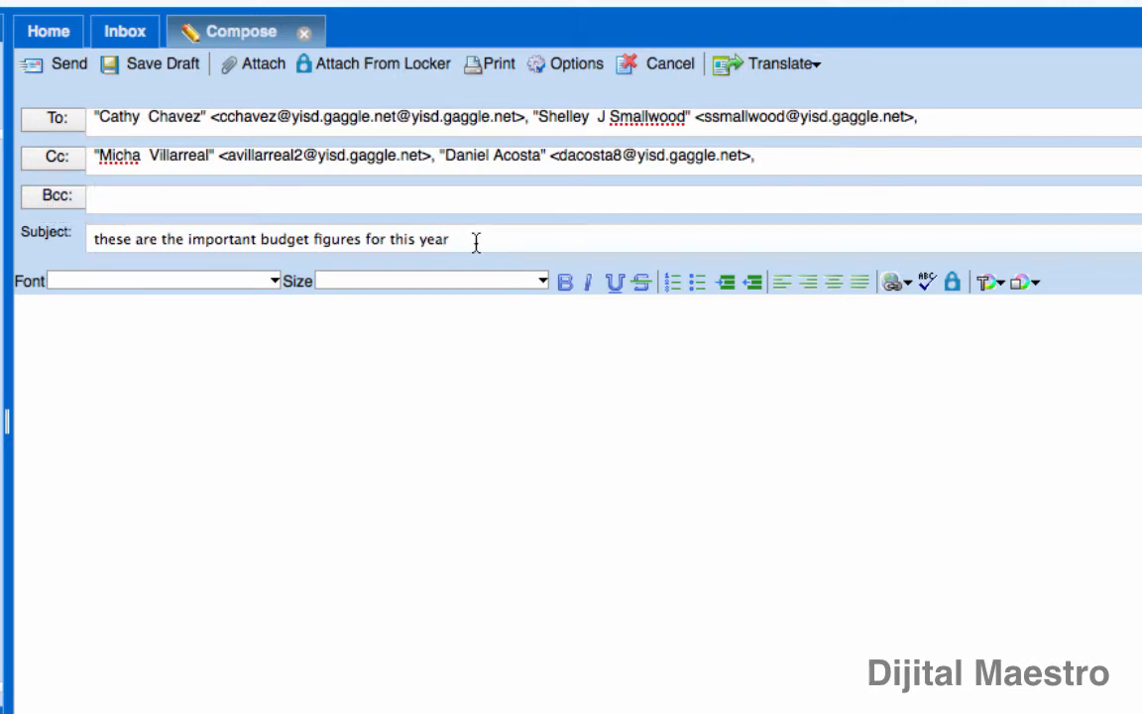
{"action": "left_click", "coordinate": [526, 394]}
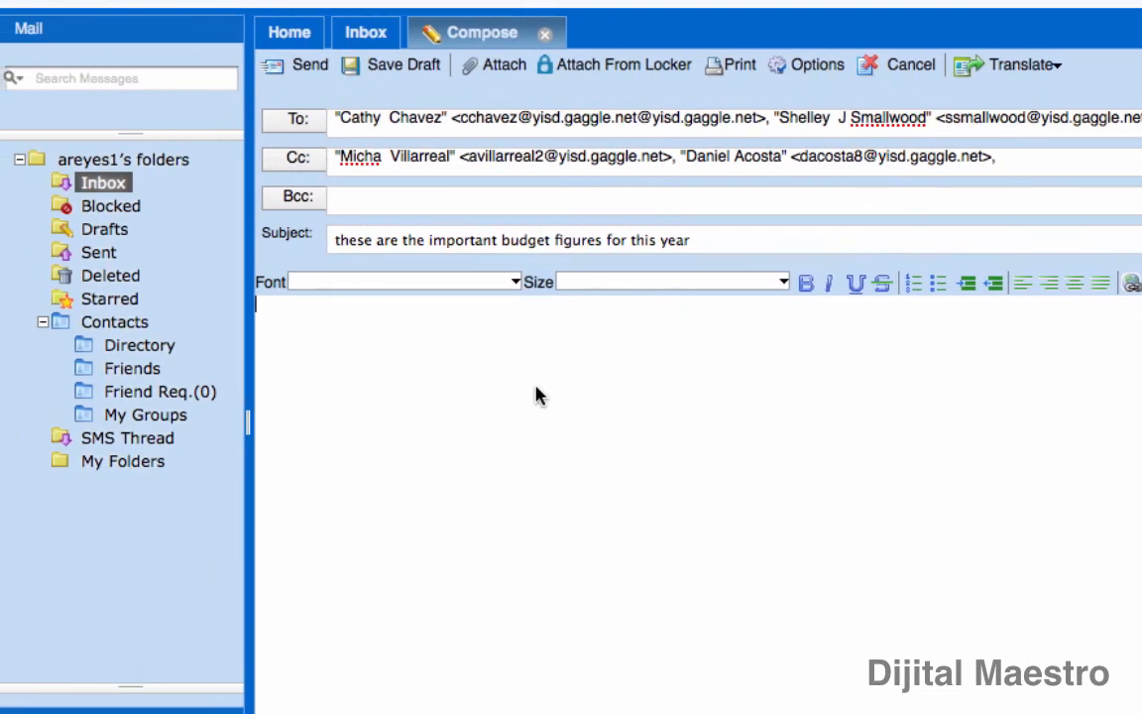